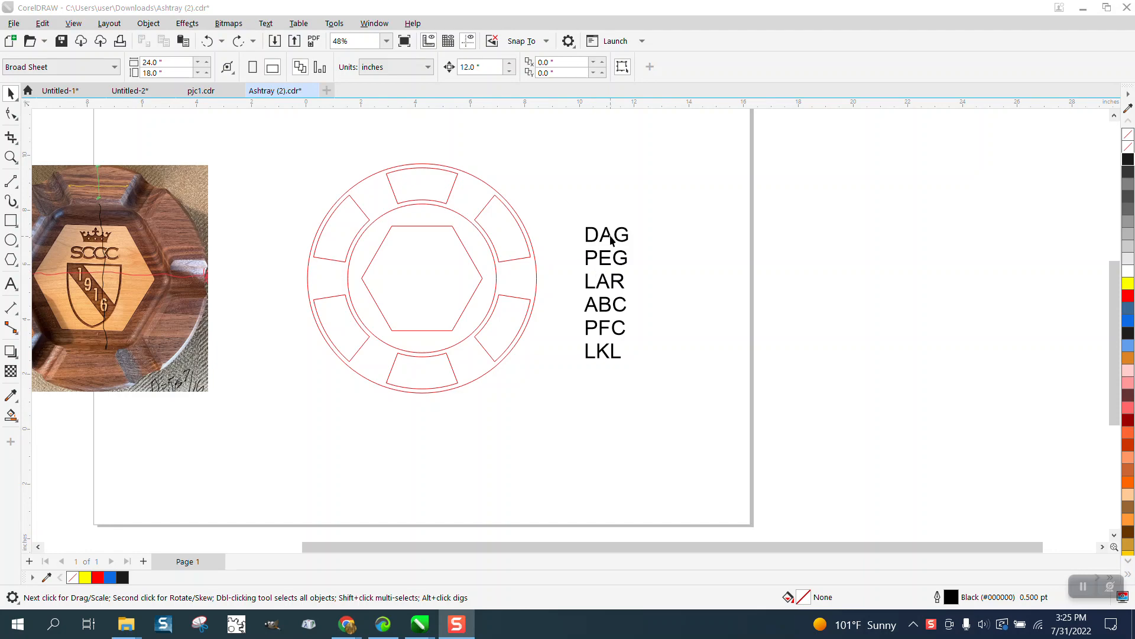
Break the six-line initials text apart into separate lines and move DAG up beside the ring
{"action": "left_click", "coordinate": [609, 236]}
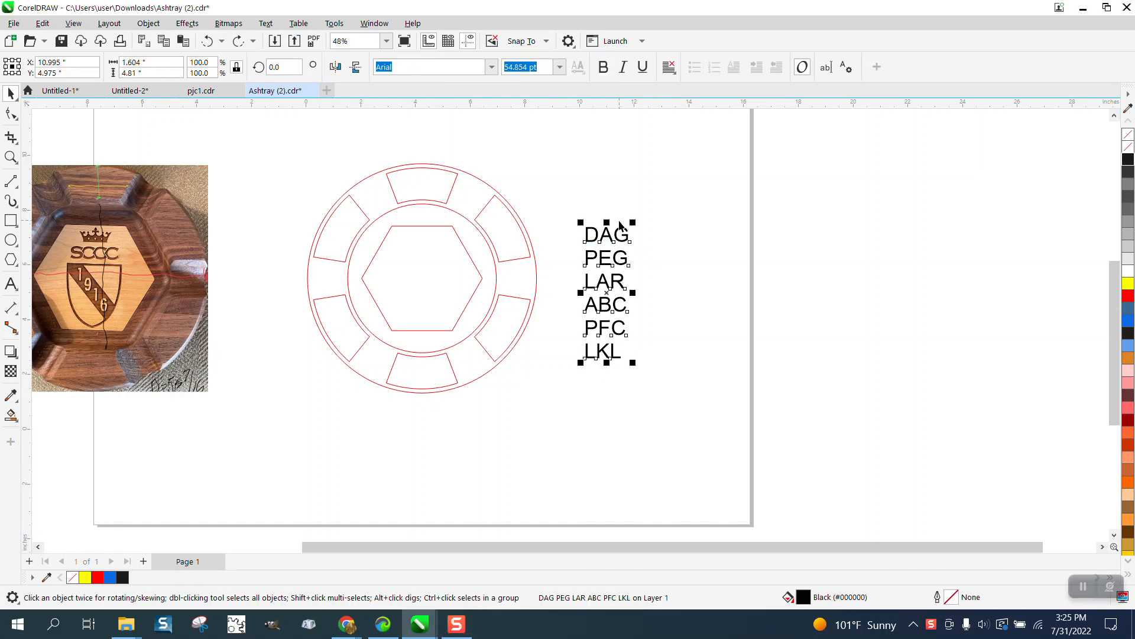
{"action": "left_click", "coordinate": [148, 23]}
{"action": "left_click", "coordinate": [231, 349]}
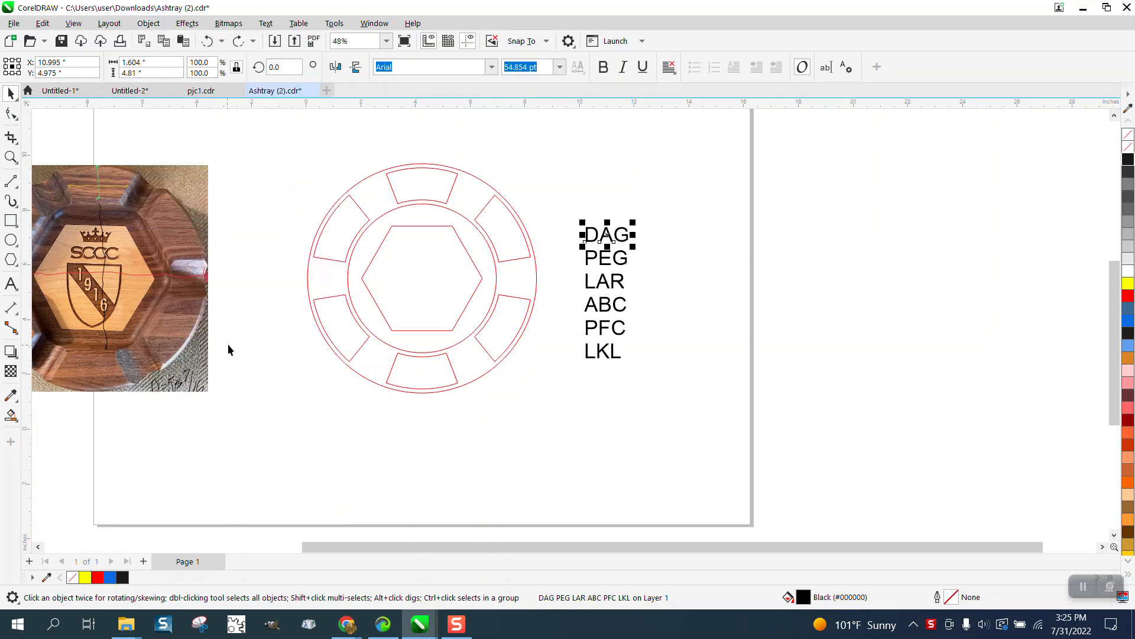
{"action": "left_click", "coordinate": [713, 166]}
{"action": "left_click_drag", "start_coordinate": [625, 247], "coordinate": [584, 189]}
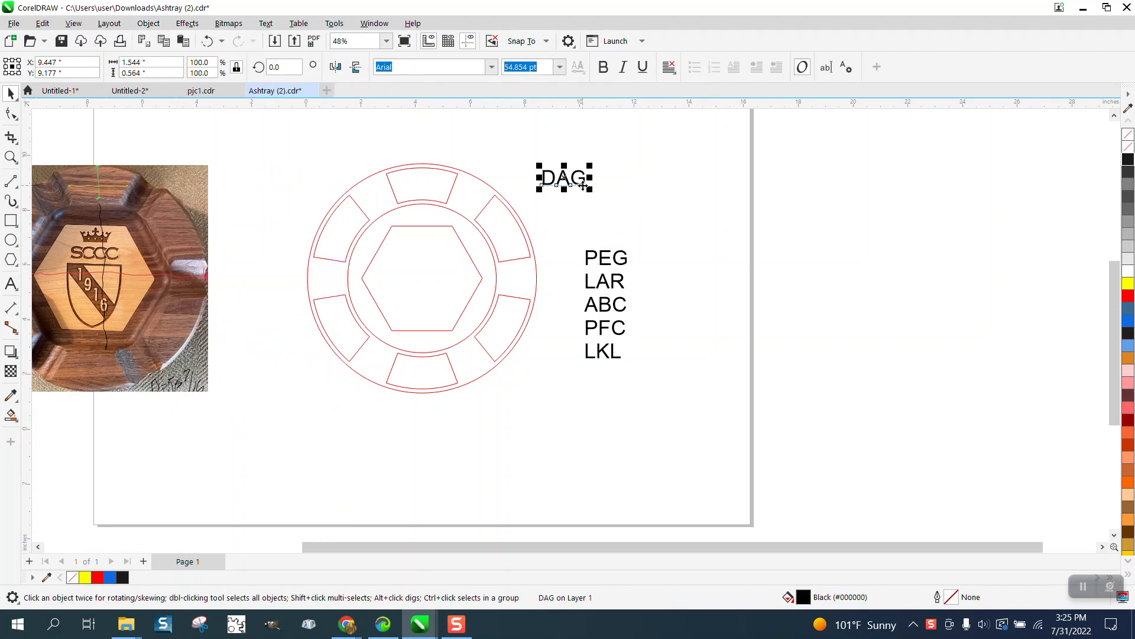
Center the DAG text horizontally and vertically inside the ring's top segment
{"action": "left_click", "coordinate": [11, 156]}
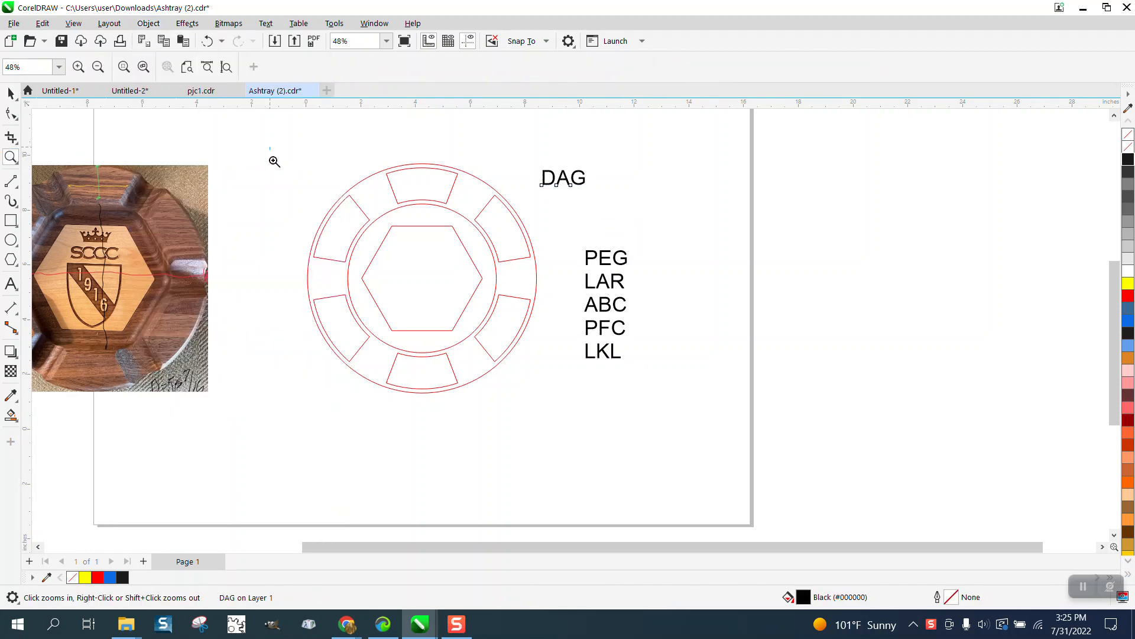
{"action": "left_click", "coordinate": [354, 165]}
{"action": "key", "text": "space"}
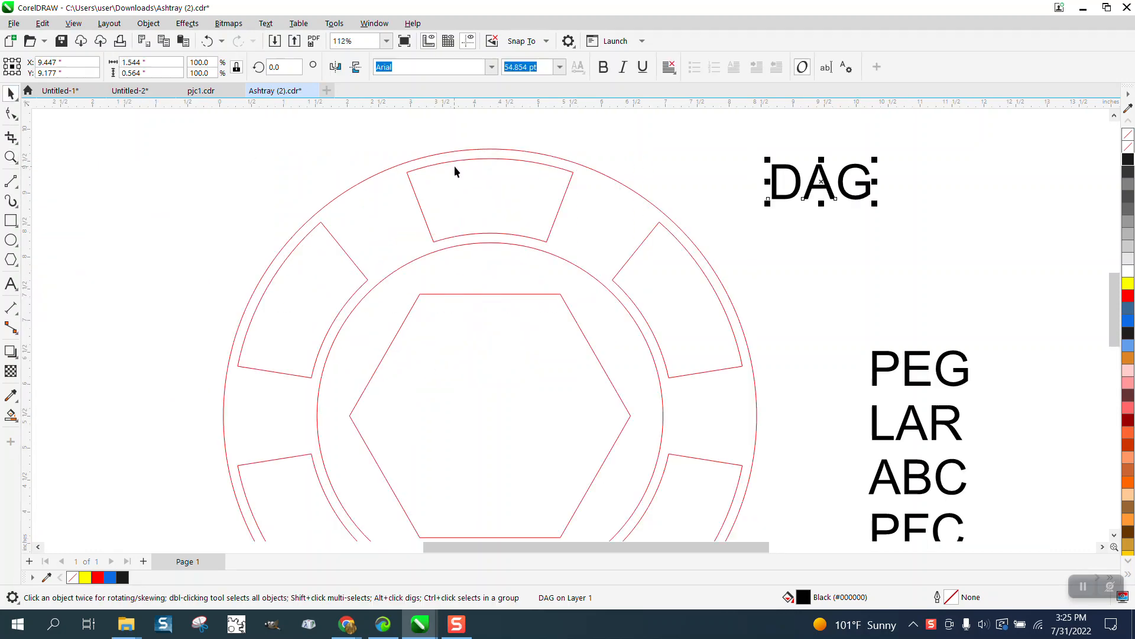
{"action": "left_click", "coordinate": [454, 166]}
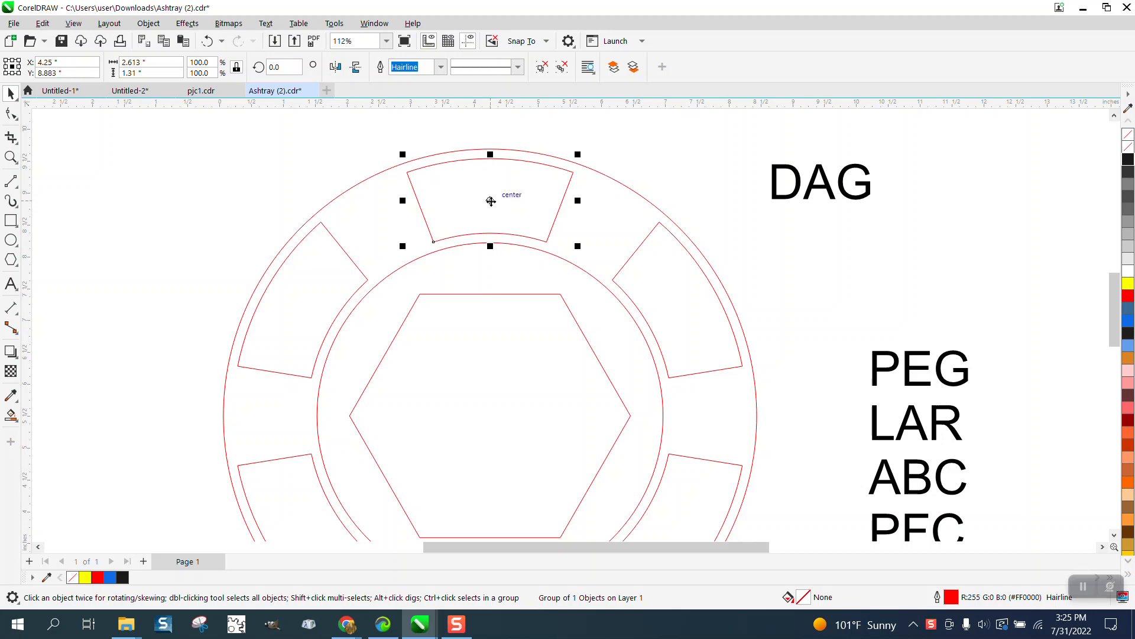
{"action": "left_click", "coordinate": [312, 292]}
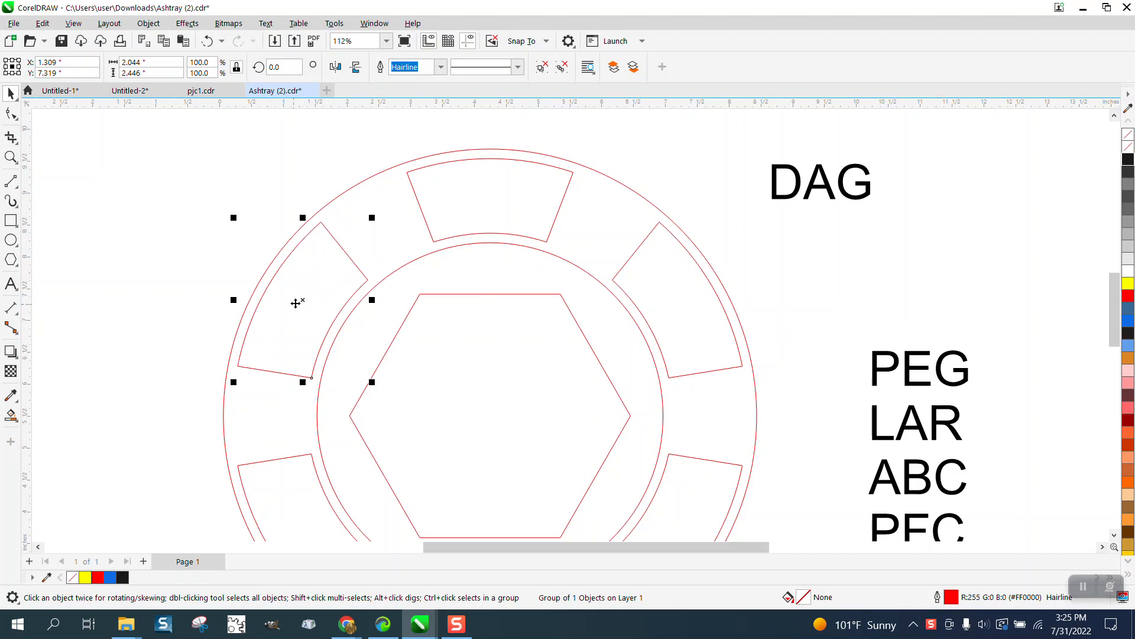
{"action": "scroll", "coordinate": [65, 131], "scroll_direction": "down", "scroll_amount": 2}
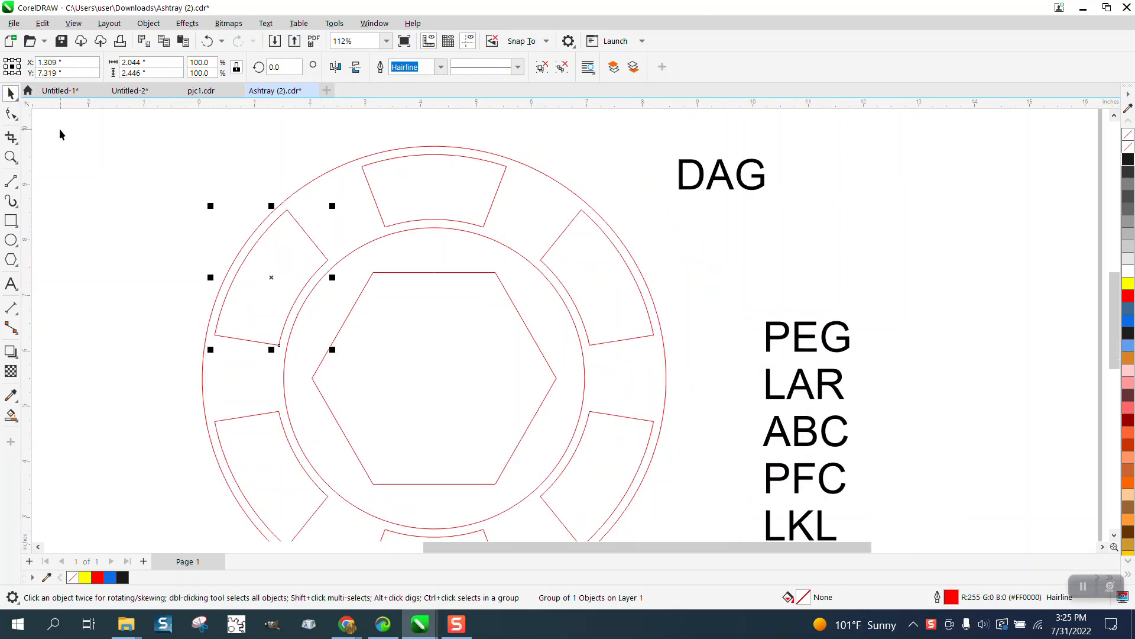
{"action": "left_click", "coordinate": [621, 155]}
{"action": "left_click", "coordinate": [630, 166]}
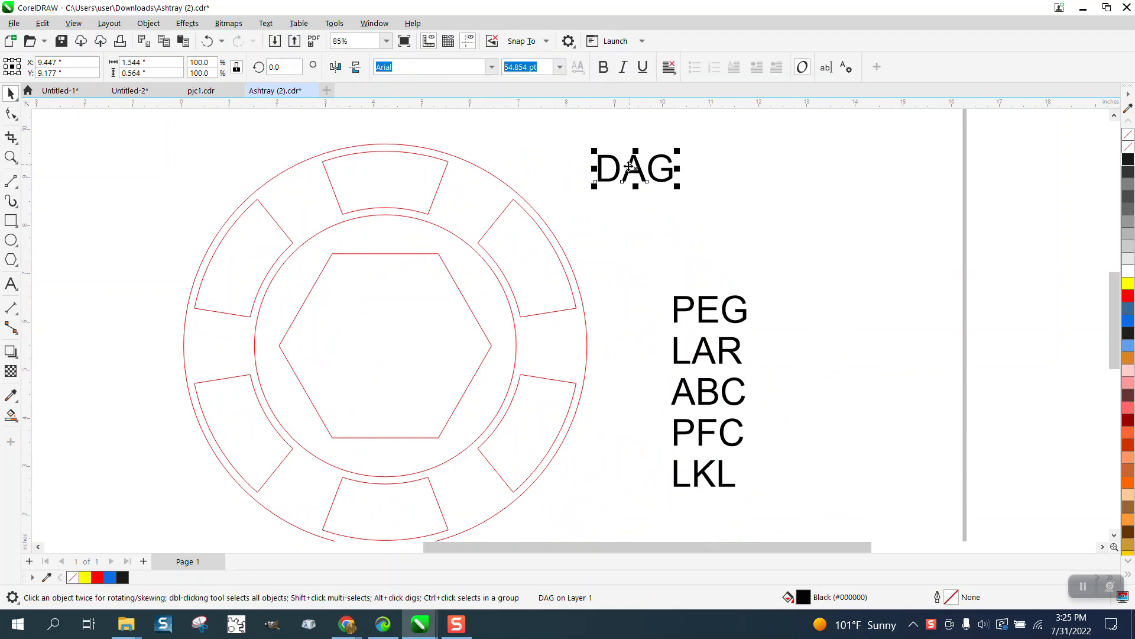
{"action": "left_click", "coordinate": [417, 175], "text": "shift"}
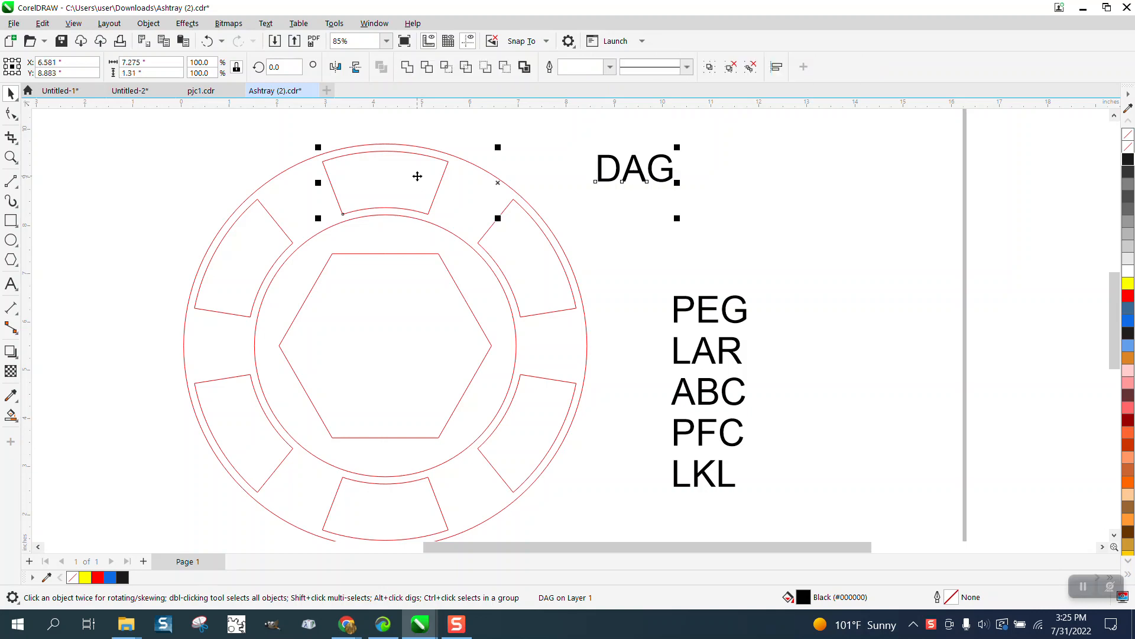
{"action": "key", "text": "c"}
{"action": "key", "text": "e"}
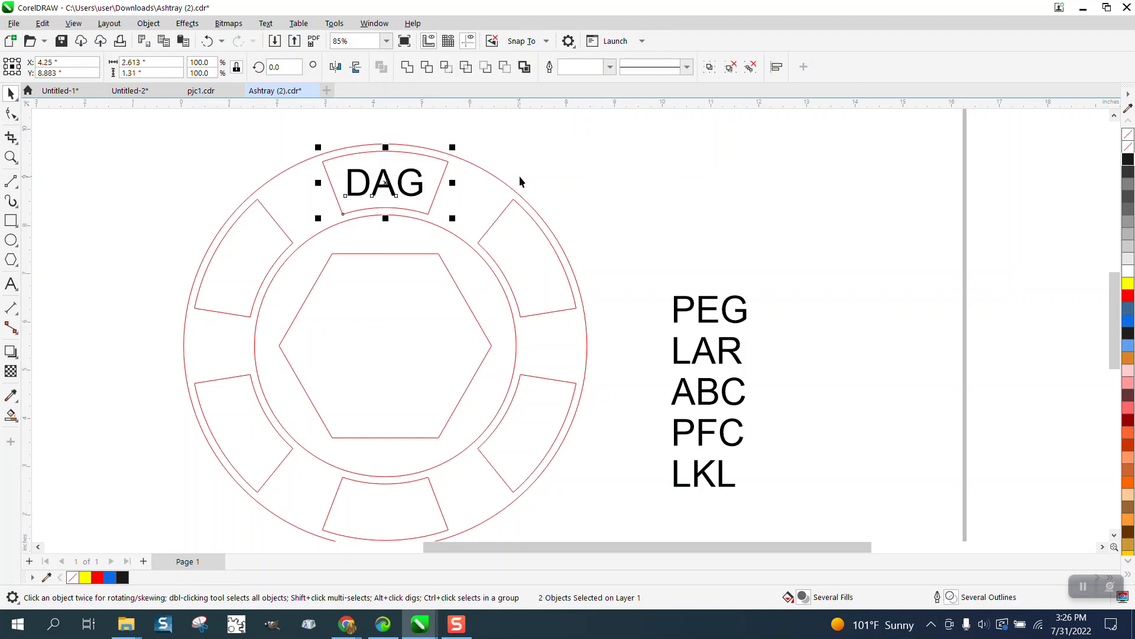
Select the whole ashtray design including DAG and set its rotation to 60 degrees
{"action": "scroll", "coordinate": [512, 176], "scroll_direction": "down", "scroll_amount": 1}
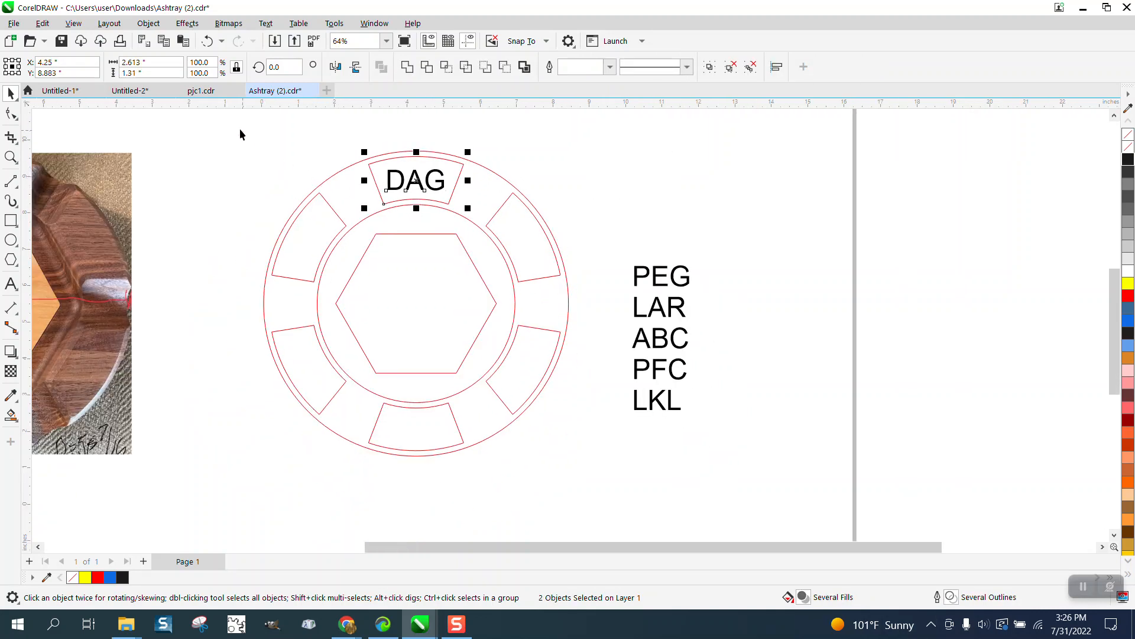
{"action": "left_click_drag", "start_coordinate": [235, 135], "coordinate": [438, 381]}
{"action": "left_click_drag", "start_coordinate": [609, 473], "coordinate": [609, 473]}
{"action": "left_click", "coordinate": [295, 69]}
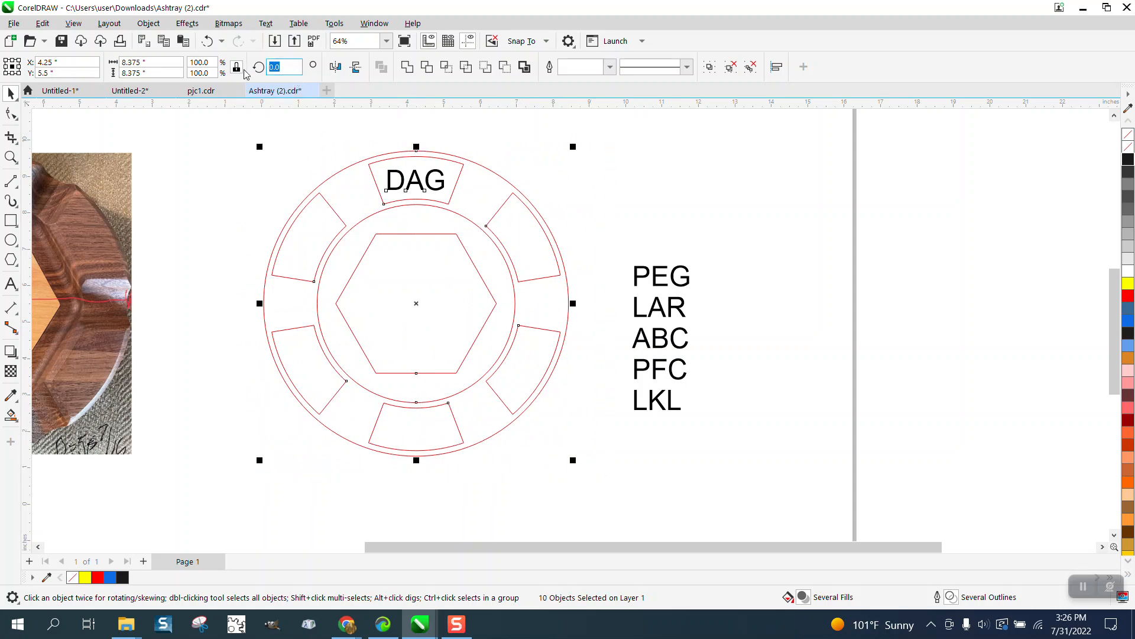
{"action": "type", "text": "60"}
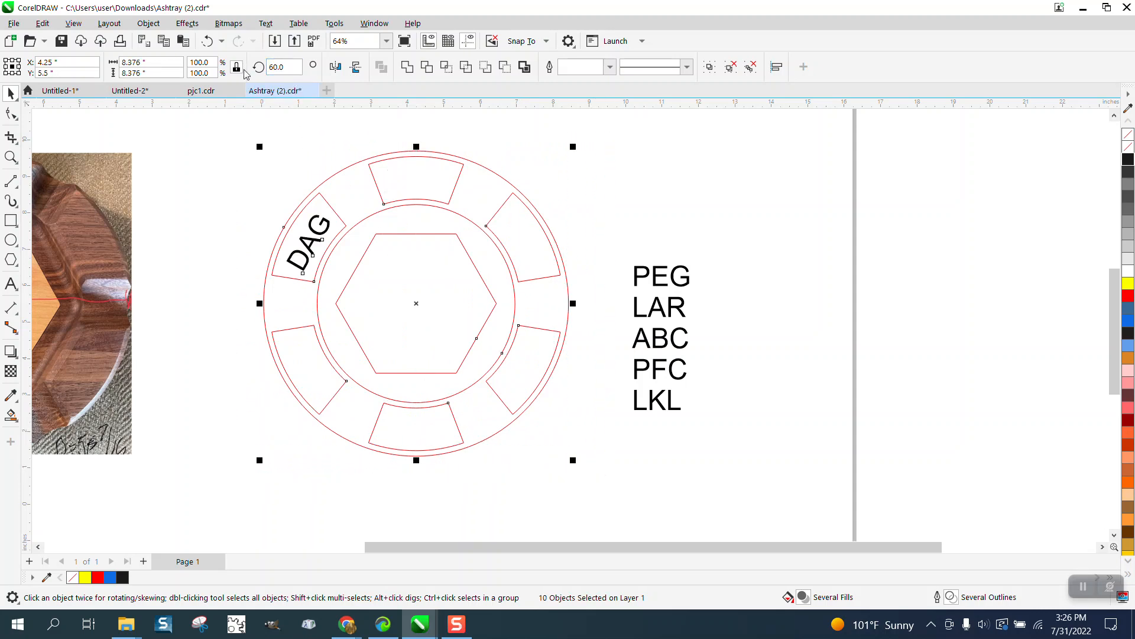
{"action": "key", "text": "Return"}
Center the PEG text horizontally and vertically inside the empty top segment
{"action": "left_click", "coordinate": [664, 289]}
{"action": "left_click", "coordinate": [438, 184], "text": "shift"}
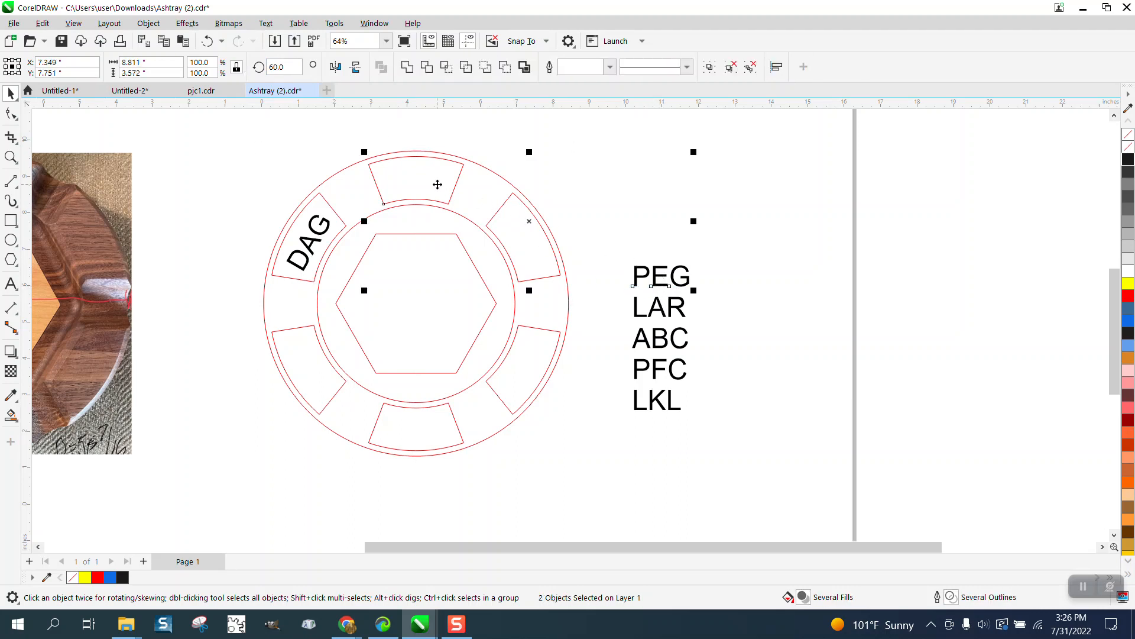
{"action": "key", "text": "c"}
{"action": "key", "text": "e"}
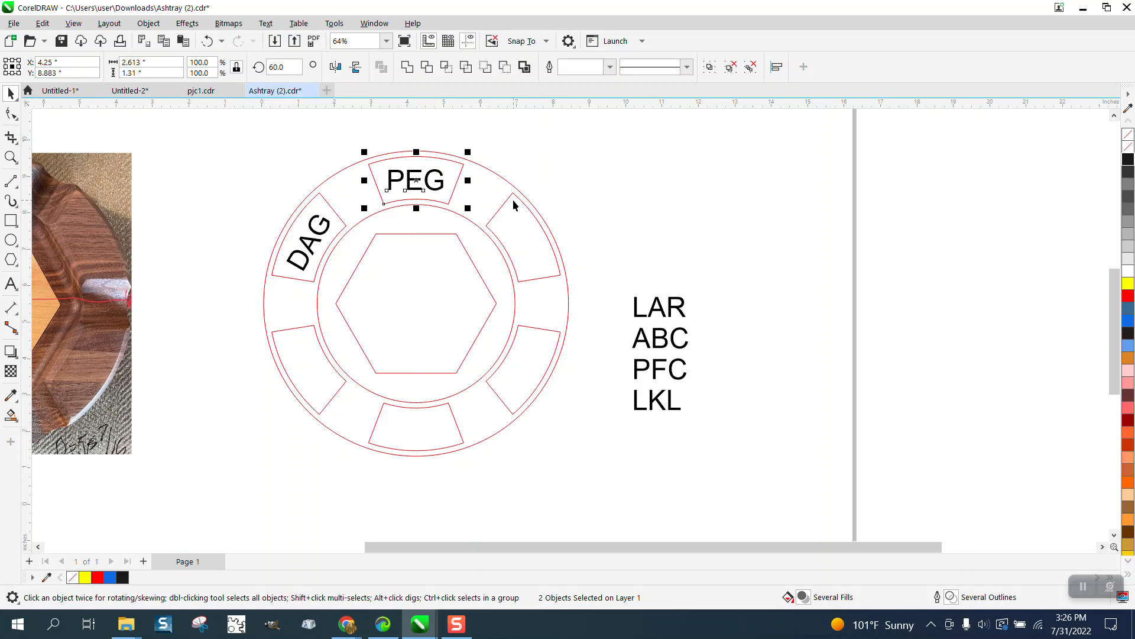
Set the rotation of the whole ashtray design with DAG and PEG to 120 degrees
{"action": "left_click_drag", "start_coordinate": [242, 143], "coordinate": [612, 475]}
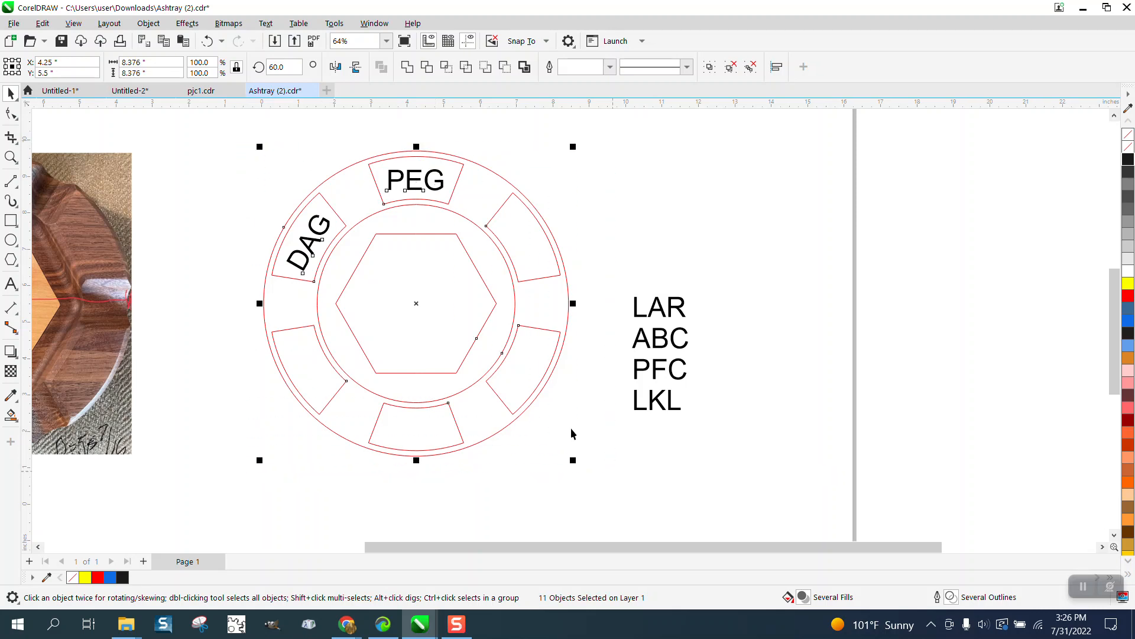
{"action": "double_click", "coordinate": [273, 67]}
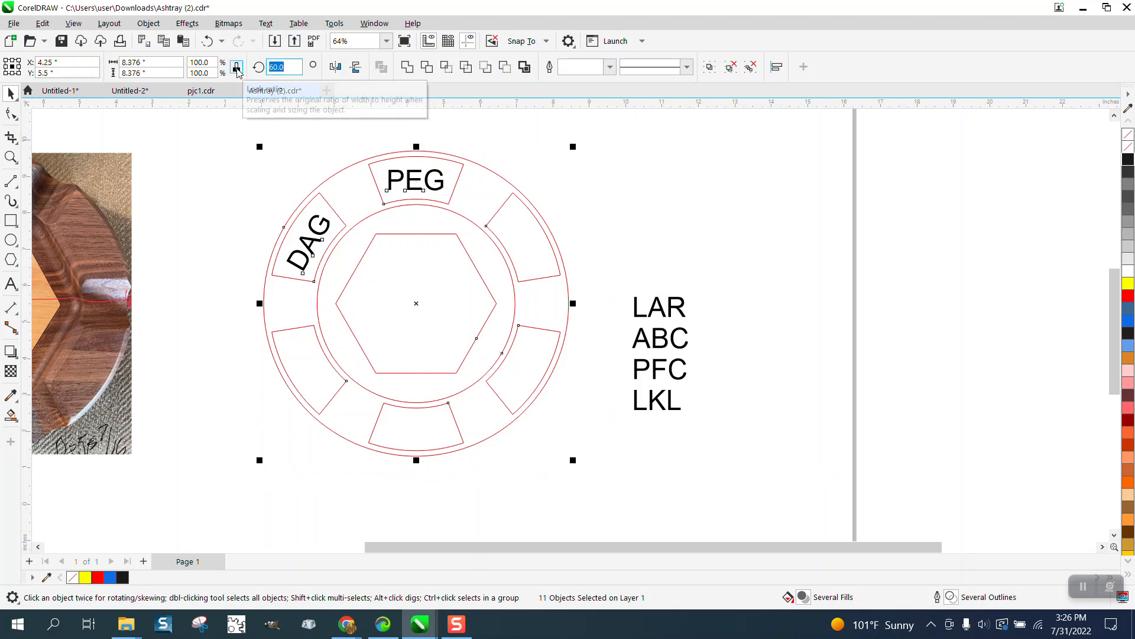
{"action": "type", "text": "1"}
{"action": "type", "text": "2.0"}
{"action": "key", "text": "Return"}
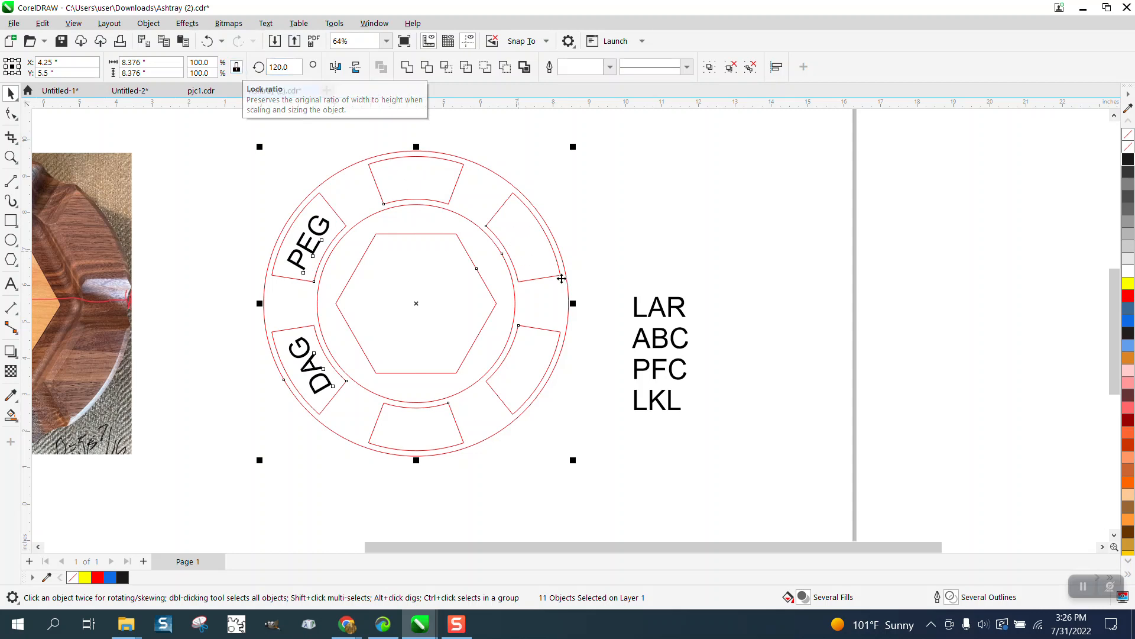
Center the LAR text horizontally and vertically inside the empty top segment
{"action": "left_click", "coordinate": [663, 320]}
{"action": "left_click", "coordinate": [663, 318]}
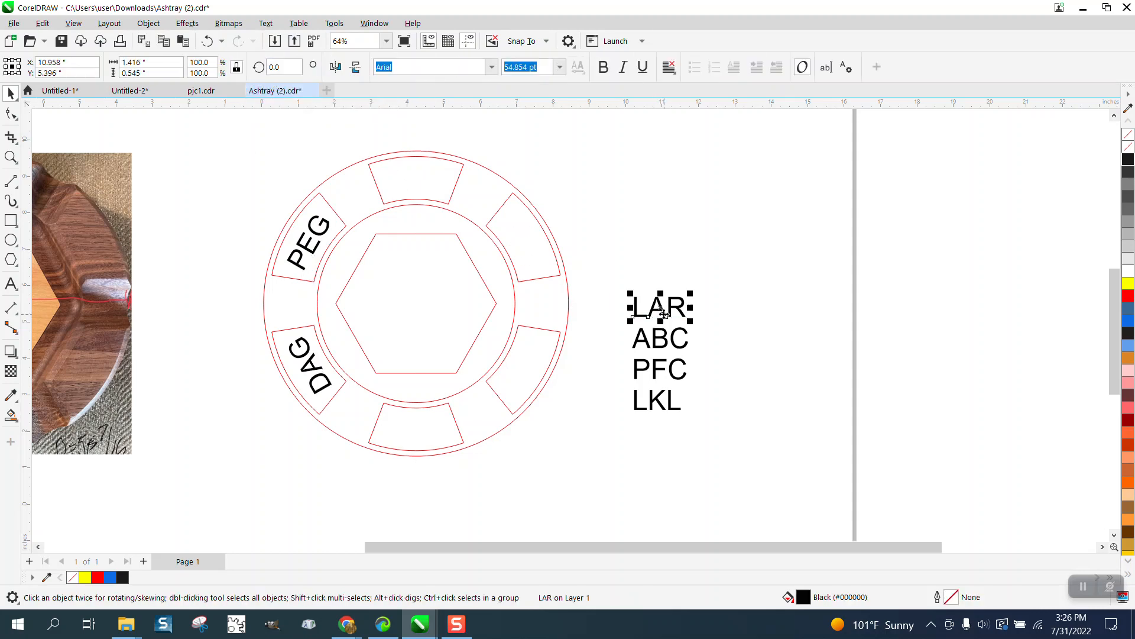
{"action": "left_click", "coordinate": [430, 185], "text": "shift"}
{"action": "key", "text": "e"}
{"action": "key", "text": "c"}
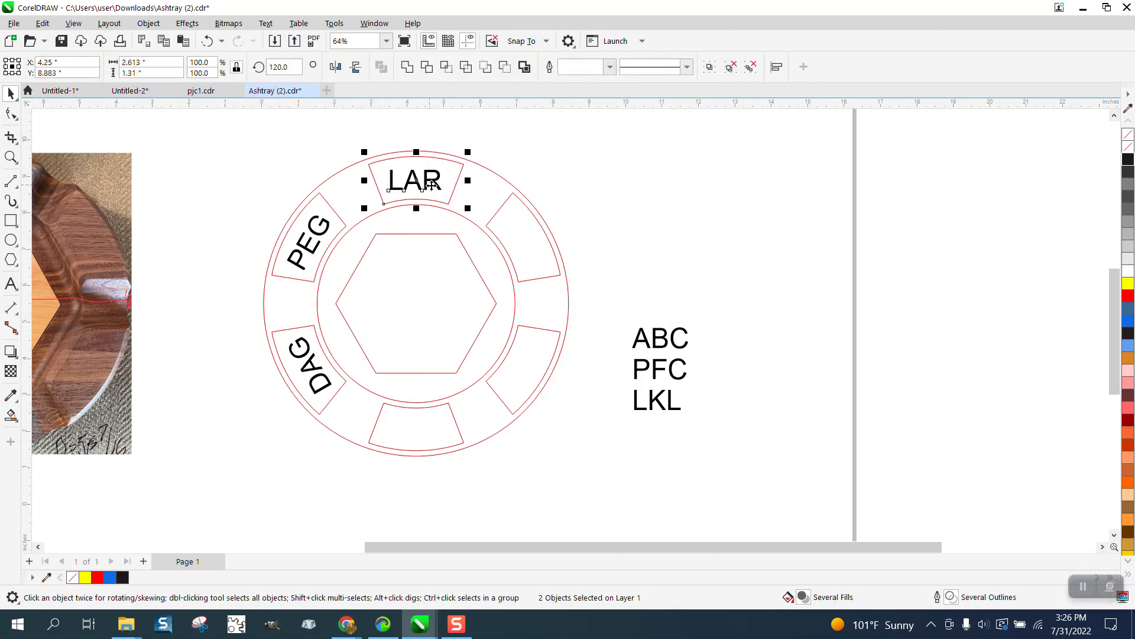
Set the rotation of the whole ashtray design with its three placed initials to 180 degrees
{"action": "left_click_drag", "start_coordinate": [249, 132], "coordinate": [472, 396]}
{"action": "left_click_drag", "start_coordinate": [627, 496], "coordinate": [626, 497]}
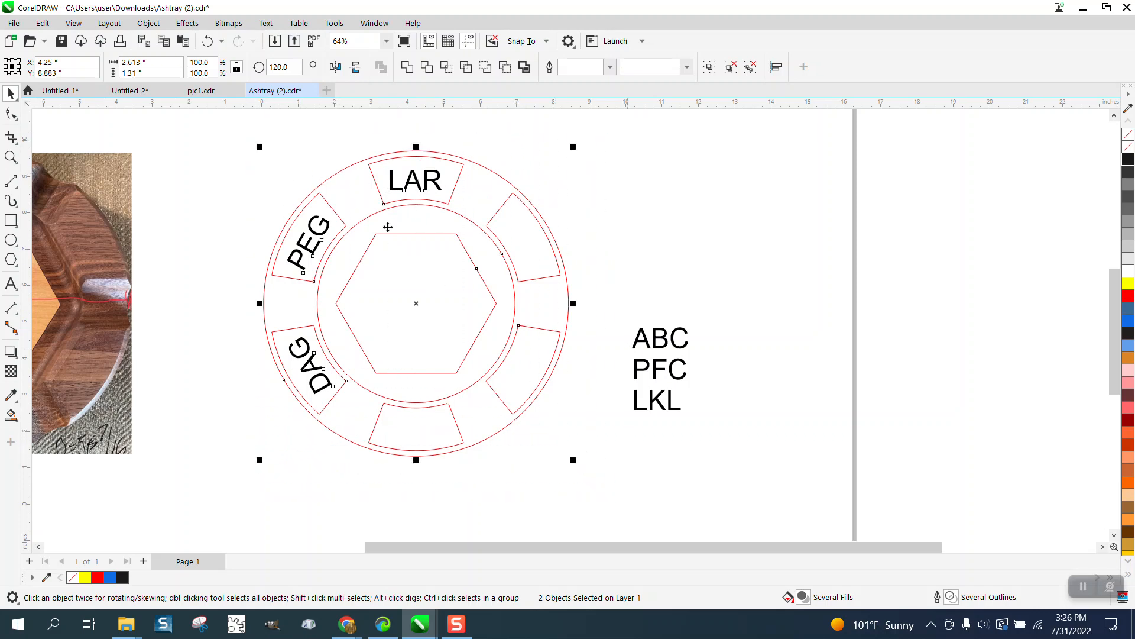
{"action": "double_click", "coordinate": [299, 67]}
{"action": "type", "text": "1"}
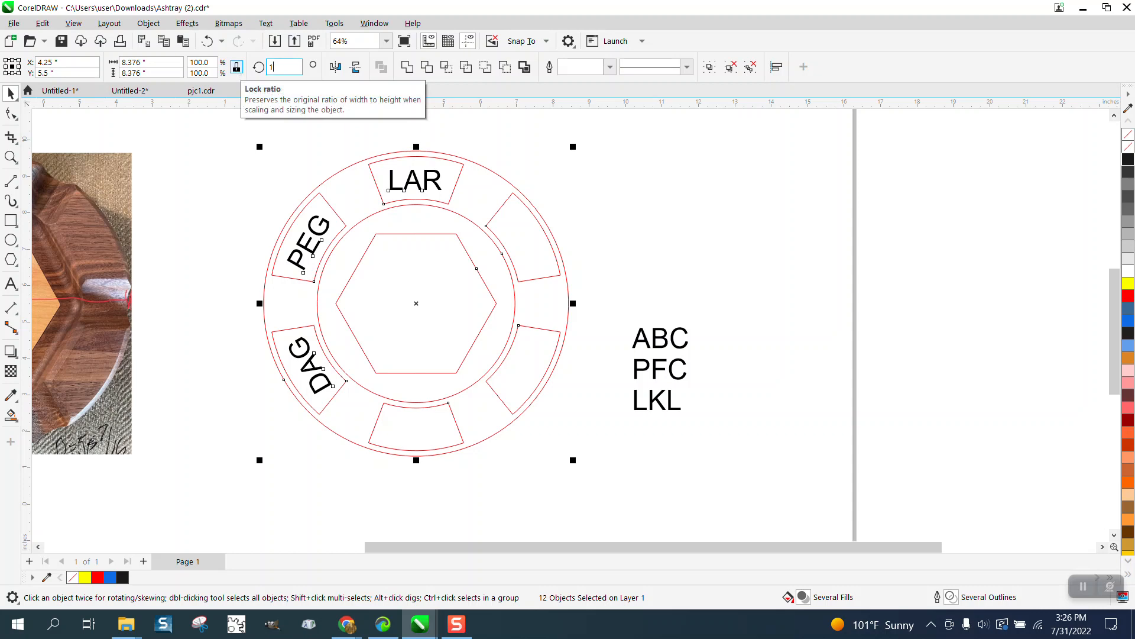
{"action": "type", "text": "80"}
{"action": "key", "text": "Return"}
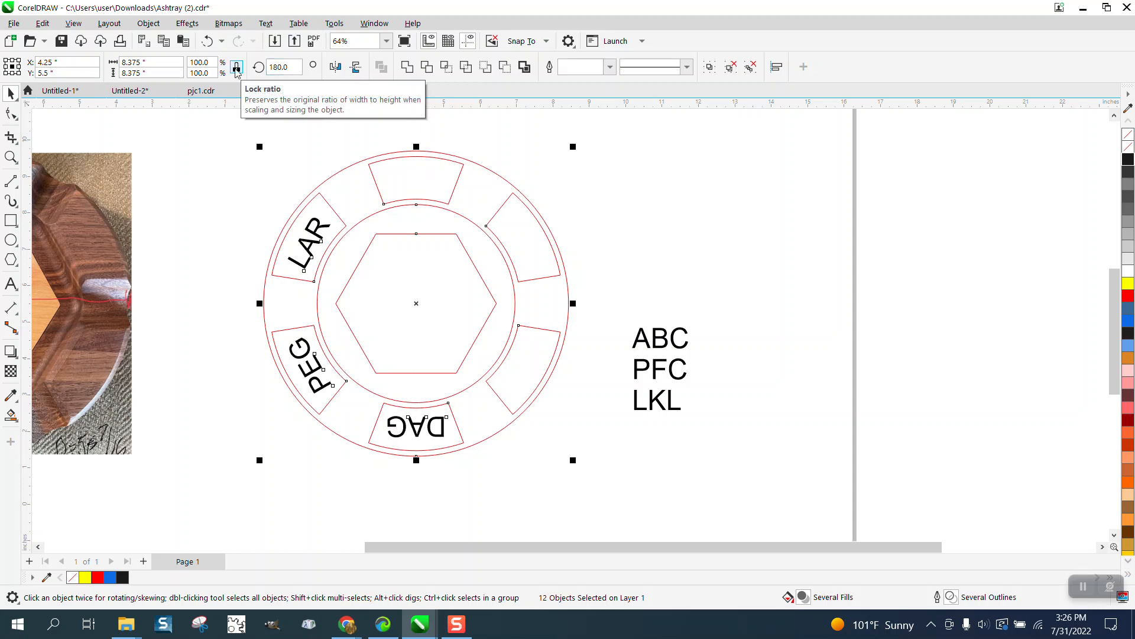
Center the ABC text horizontally and vertically inside the empty top segment
{"action": "left_click", "coordinate": [662, 349]}
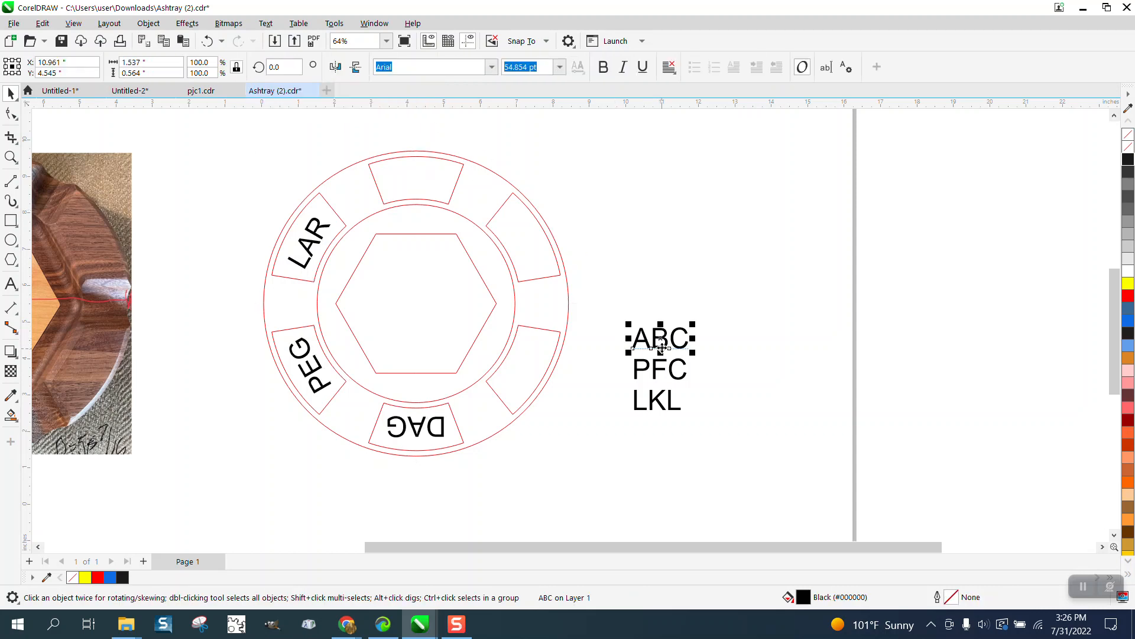
{"action": "left_click", "coordinate": [441, 188], "text": "shift"}
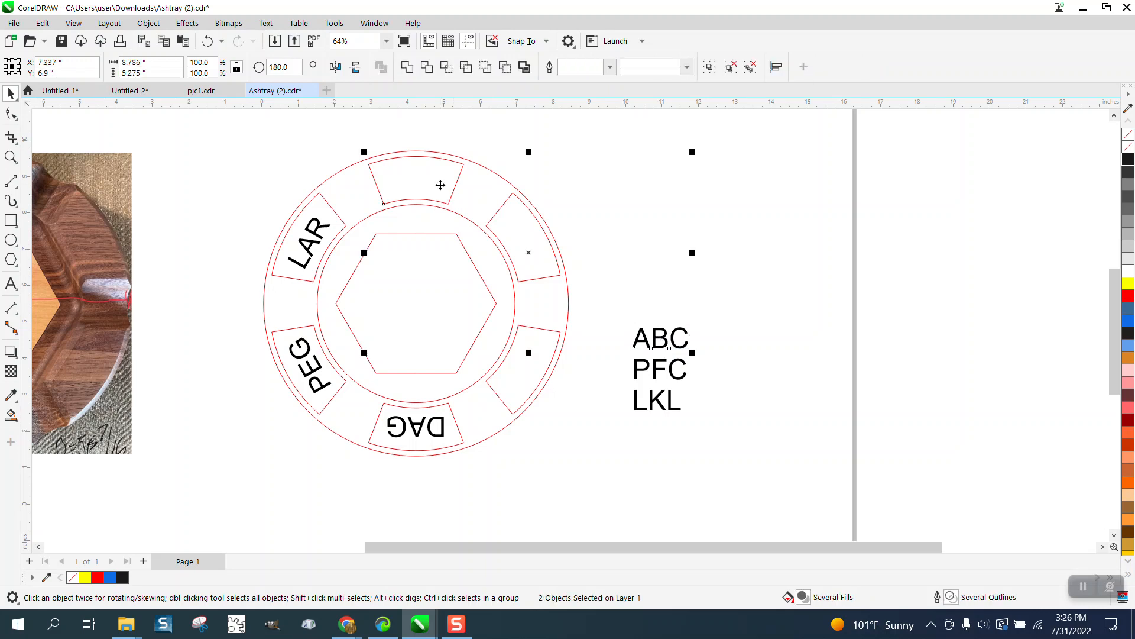
{"action": "key", "text": "e"}
{"action": "key", "text": "c"}
Set the rotation of the whole ashtray design with its four placed initials to 210 degrees
{"action": "left_click_drag", "start_coordinate": [232, 128], "coordinate": [594, 465]}
{"action": "double_click", "coordinate": [289, 69]}
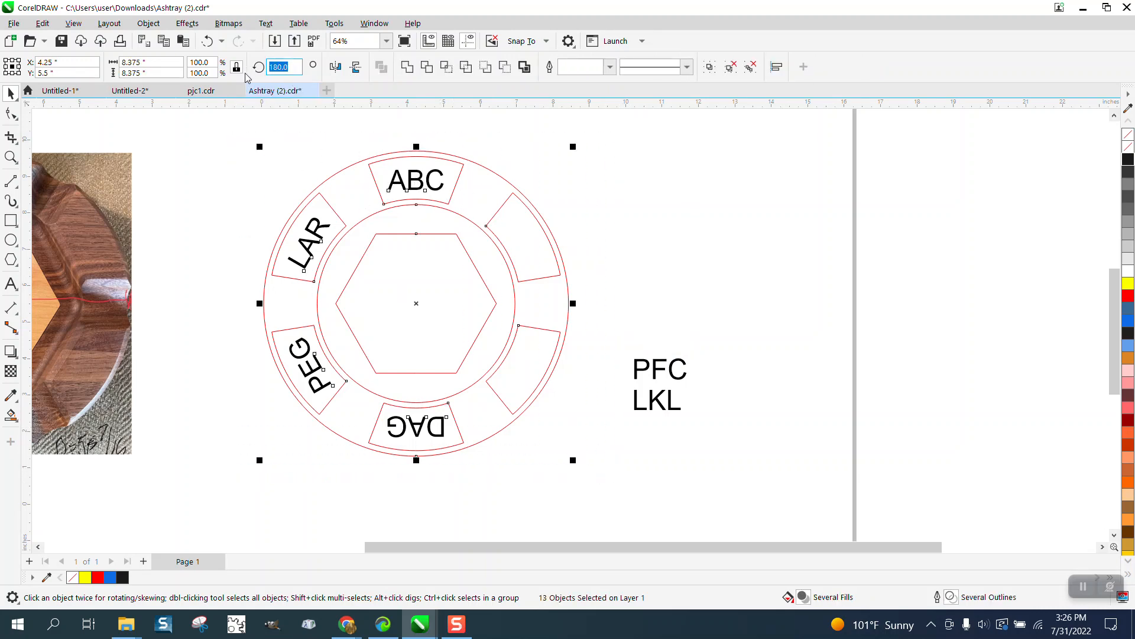
{"action": "type", "text": "210"}
{"action": "key", "text": "Return"}
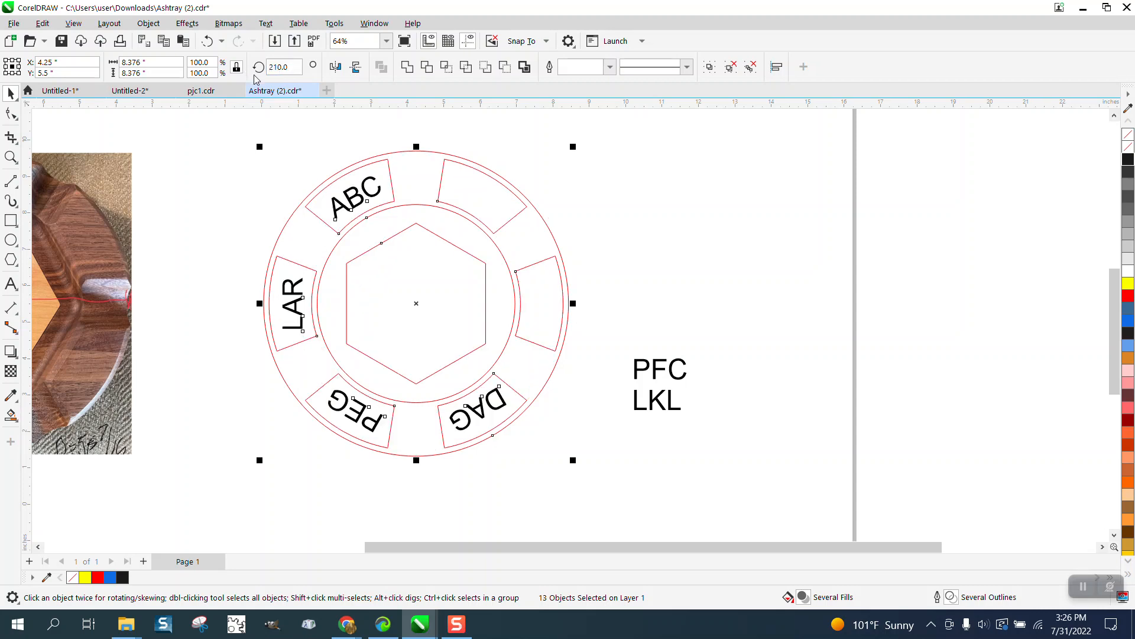
Try to center the PFC text in the tilted empty segment beside ABC, and undo both alignments
{"action": "left_click", "coordinate": [665, 369]}
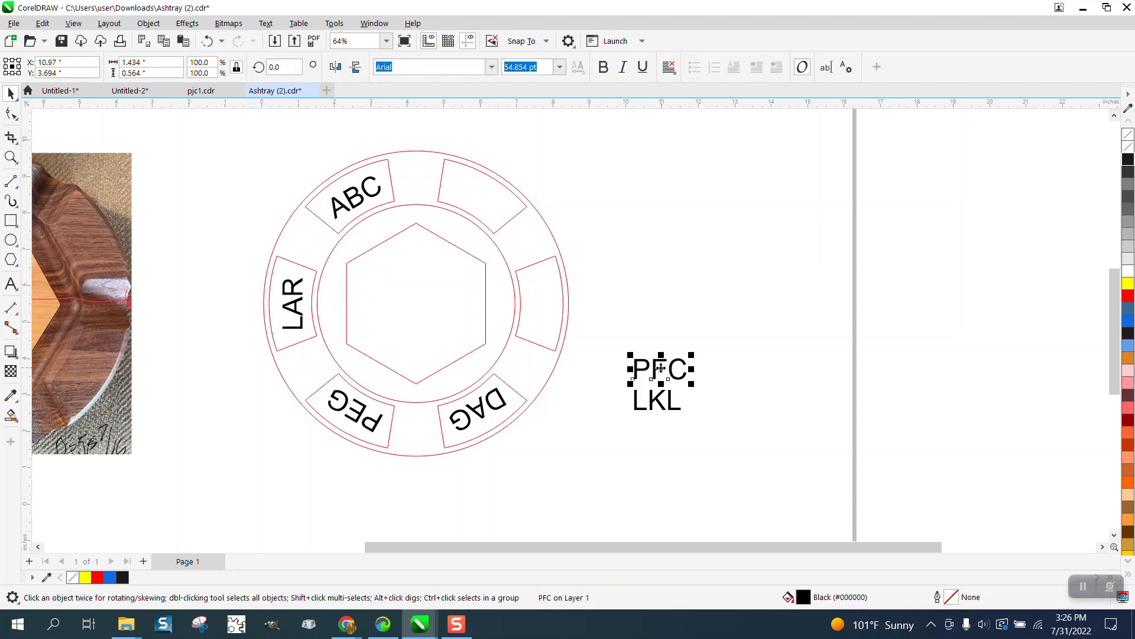
{"action": "left_click", "coordinate": [459, 208], "text": "shift"}
{"action": "key", "text": "c"}
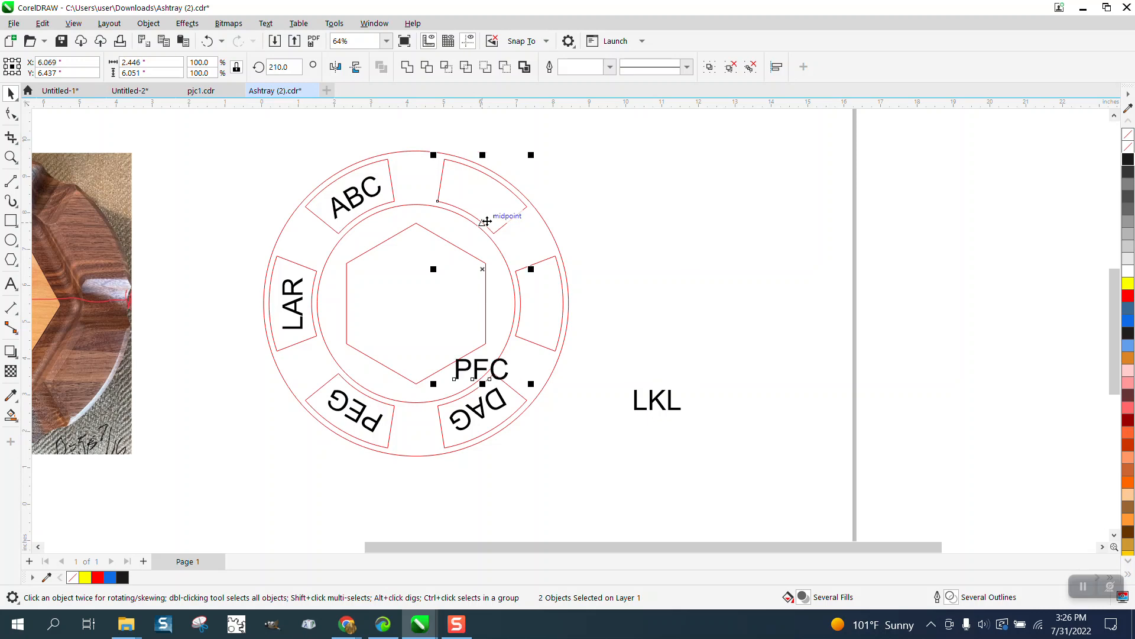
{"action": "key", "text": "e"}
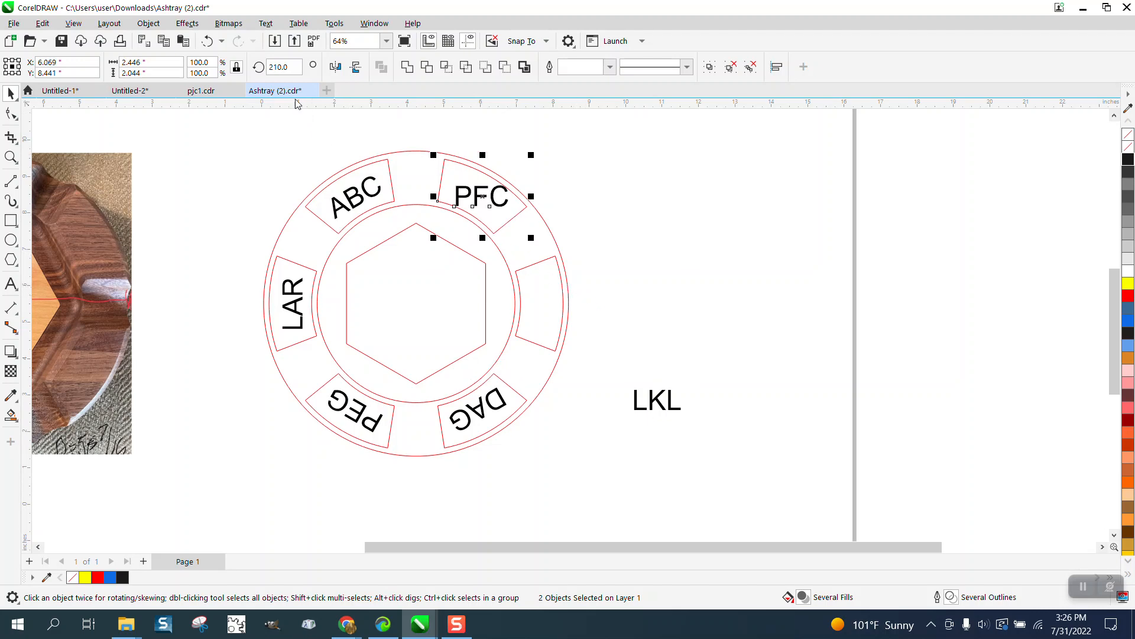
{"action": "left_click", "coordinate": [207, 42]}
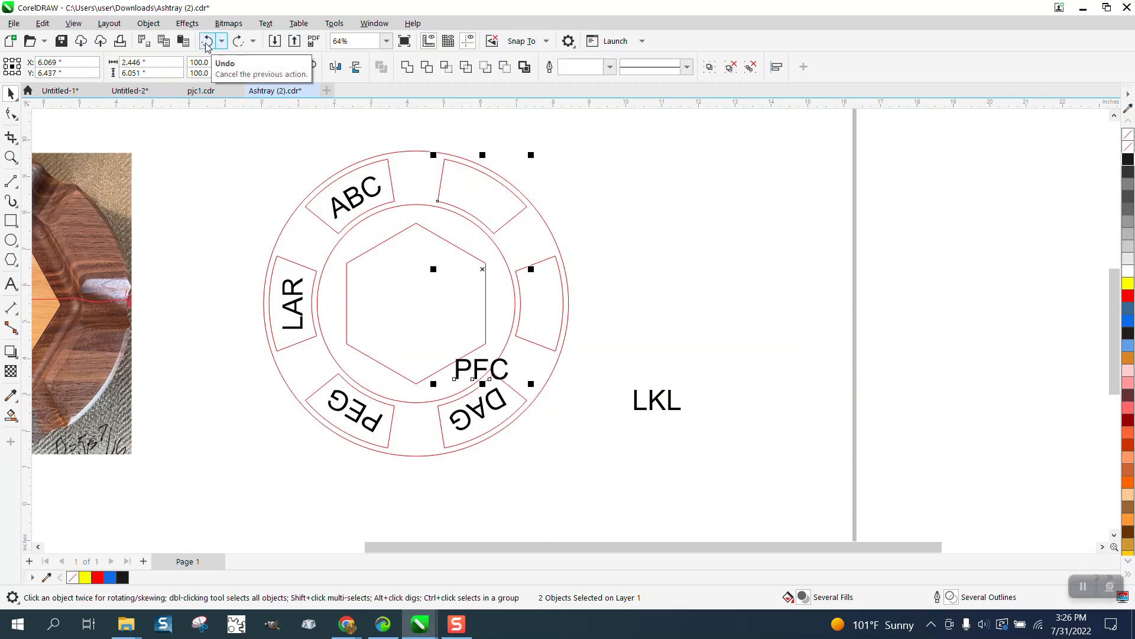
{"action": "left_click", "coordinate": [207, 43]}
Reselect the whole ashtray design without PFC and LKL and set its rotation to 240 degrees
{"action": "left_click_drag", "start_coordinate": [238, 128], "coordinate": [249, 165]}
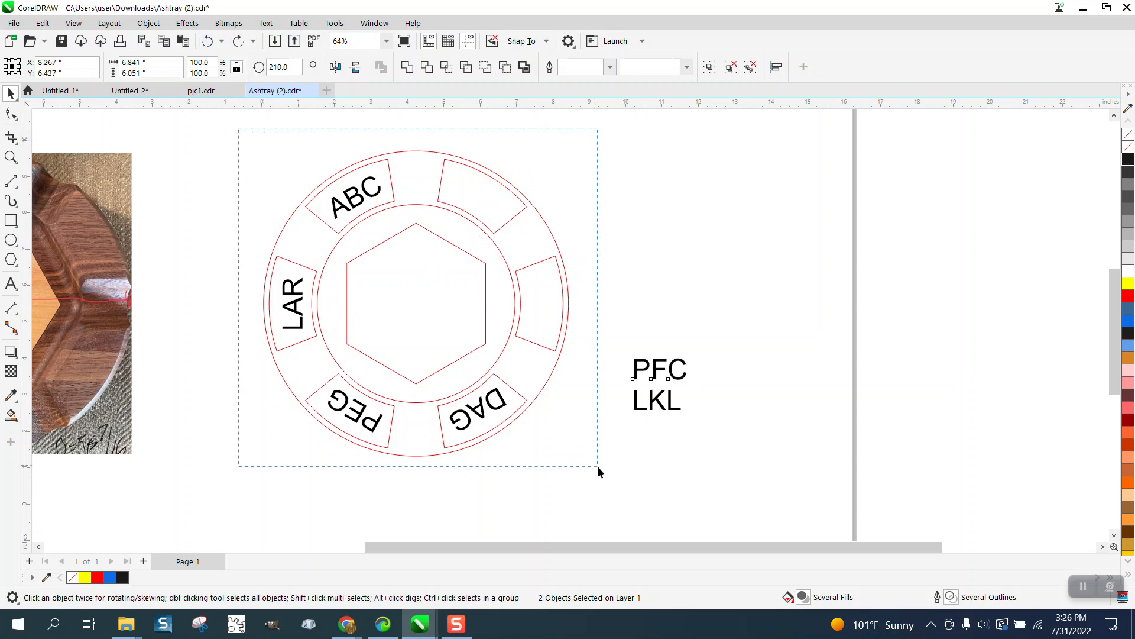
{"action": "left_click_drag", "start_coordinate": [598, 466], "coordinate": [598, 468]}
{"action": "left_click_drag", "start_coordinate": [295, 67], "coordinate": [275, 77]}
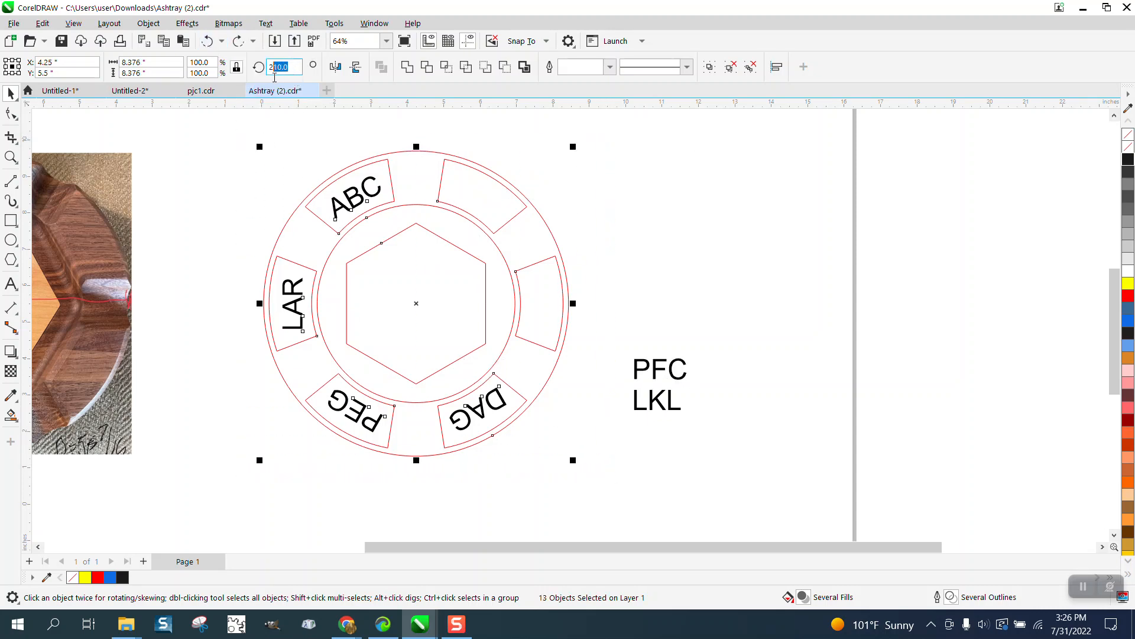
{"action": "type", "text": "240"}
{"action": "key", "text": "Return"}
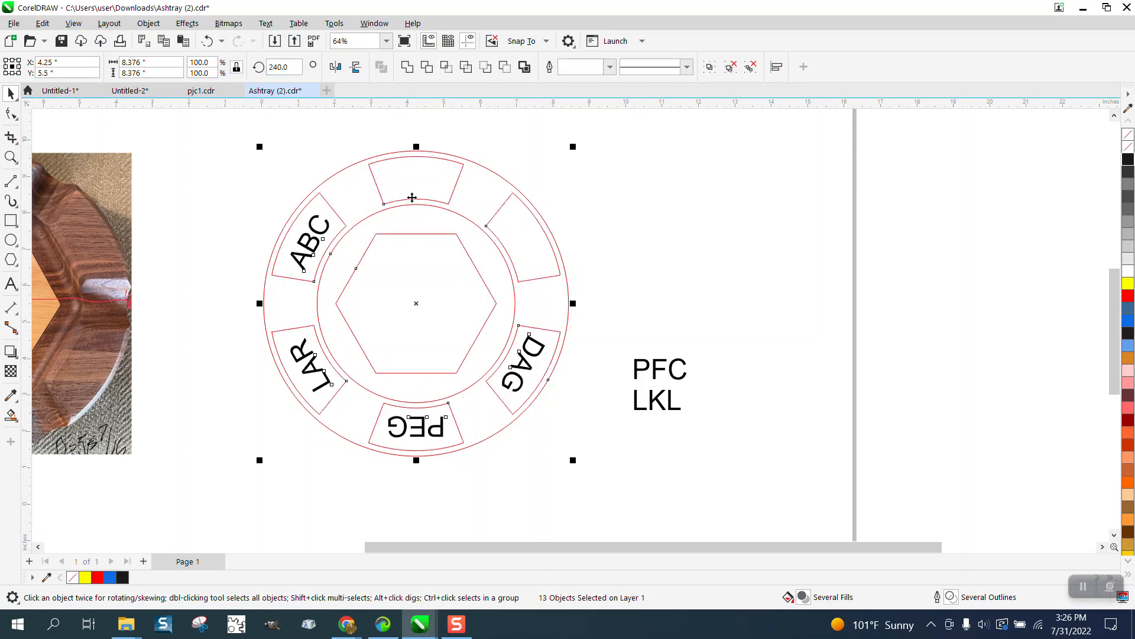
Center the PFC text horizontally and vertically inside the empty top segment of the ring
{"action": "left_click", "coordinate": [686, 376]}
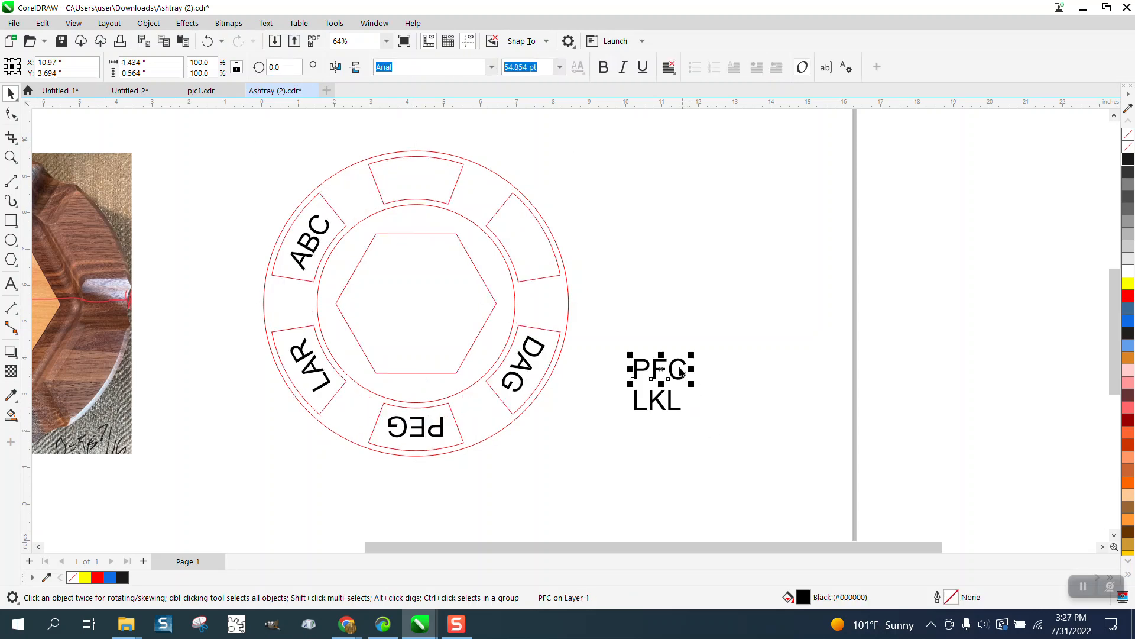
{"action": "left_click", "coordinate": [454, 188], "text": "shift"}
{"action": "key", "text": "e"}
{"action": "key", "text": "c"}
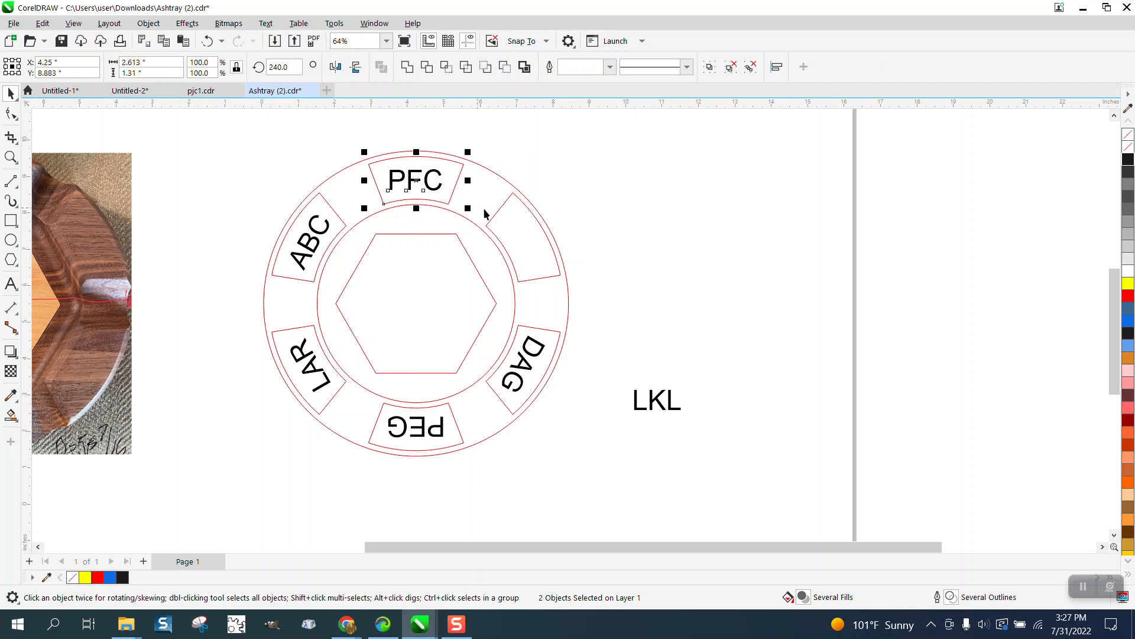
Select the whole ashtray design with its five placed initials, leaving out LKL, and set its rotation to 300 degrees
{"action": "left_click_drag", "start_coordinate": [235, 137], "coordinate": [626, 501]}
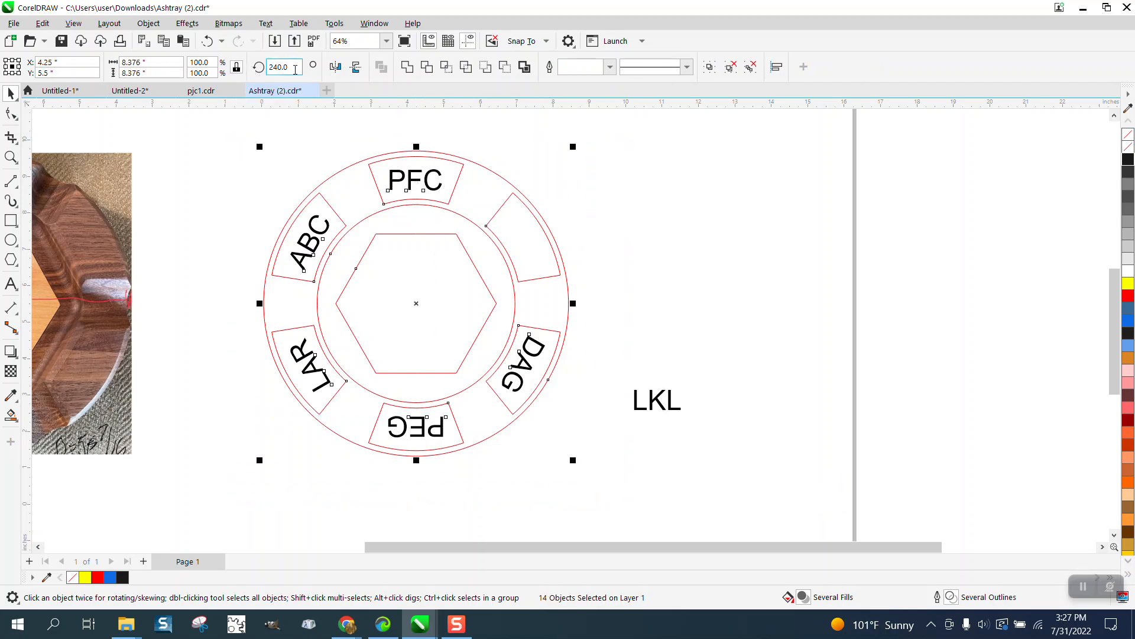
{"action": "left_click_drag", "start_coordinate": [291, 66], "coordinate": [263, 73]}
{"action": "type", "text": "6"}
{"action": "key", "text": "Return"}
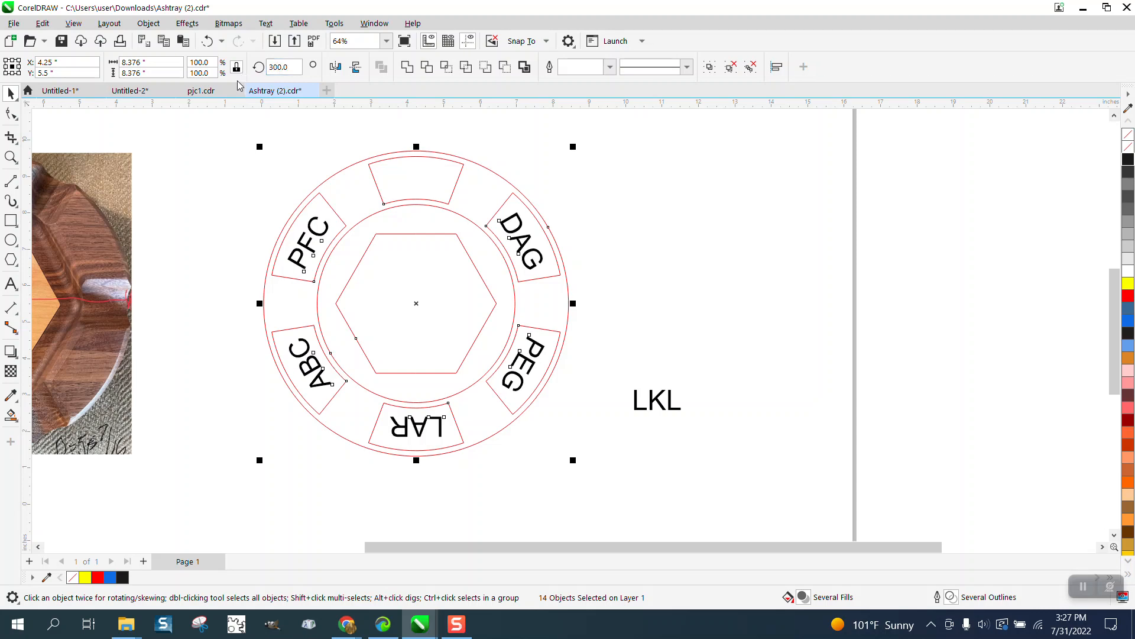
Center the LKL text horizontally and vertically inside the last empty segment, and clear the selection
{"action": "left_click", "coordinate": [650, 397]}
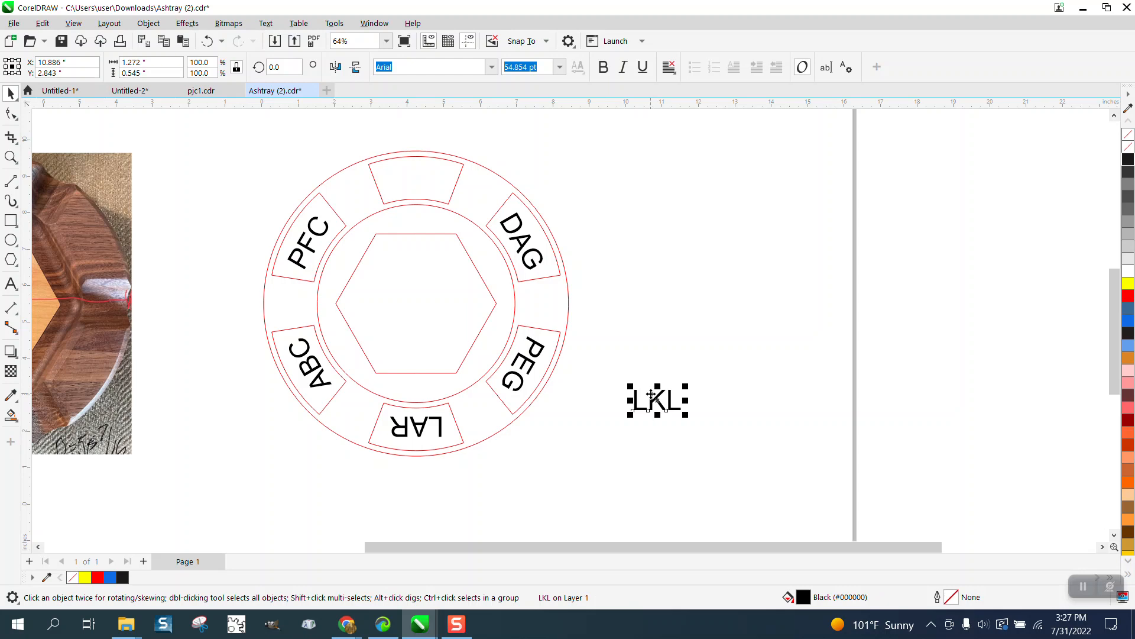
{"action": "left_click", "coordinate": [419, 197], "text": "shift"}
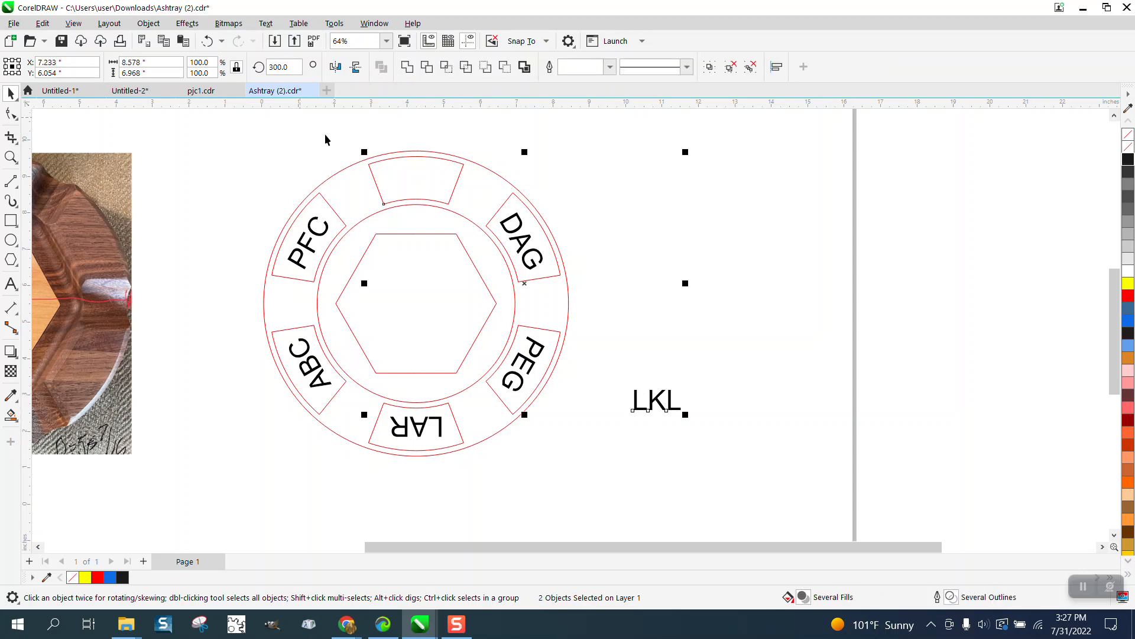
{"action": "key", "text": "e"}
{"action": "key", "text": "c"}
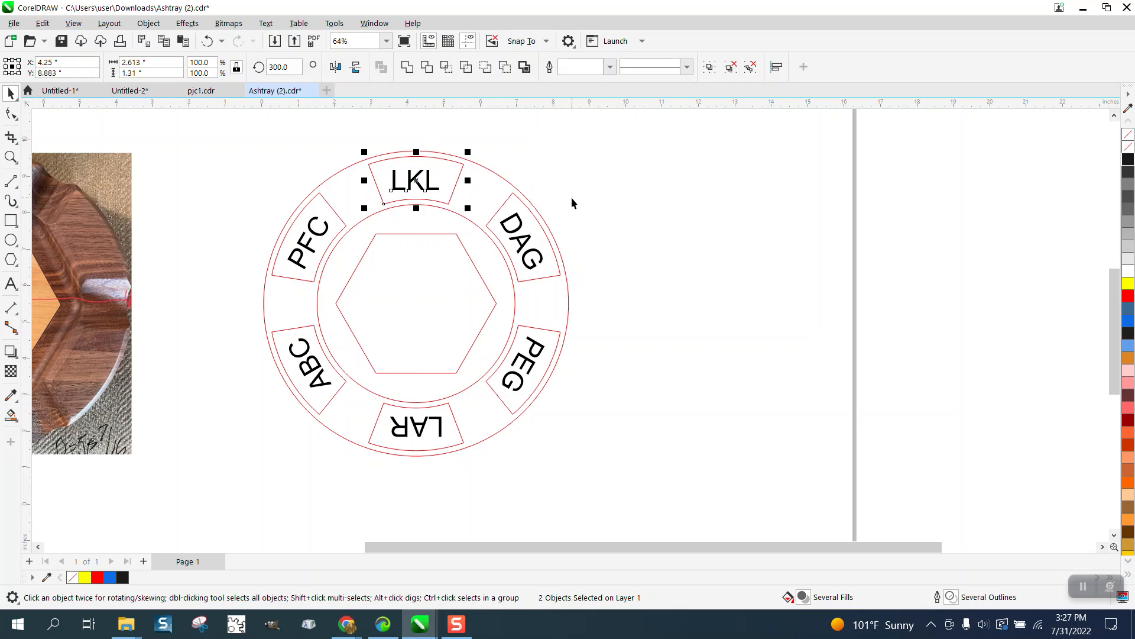
{"action": "left_click", "coordinate": [619, 201]}
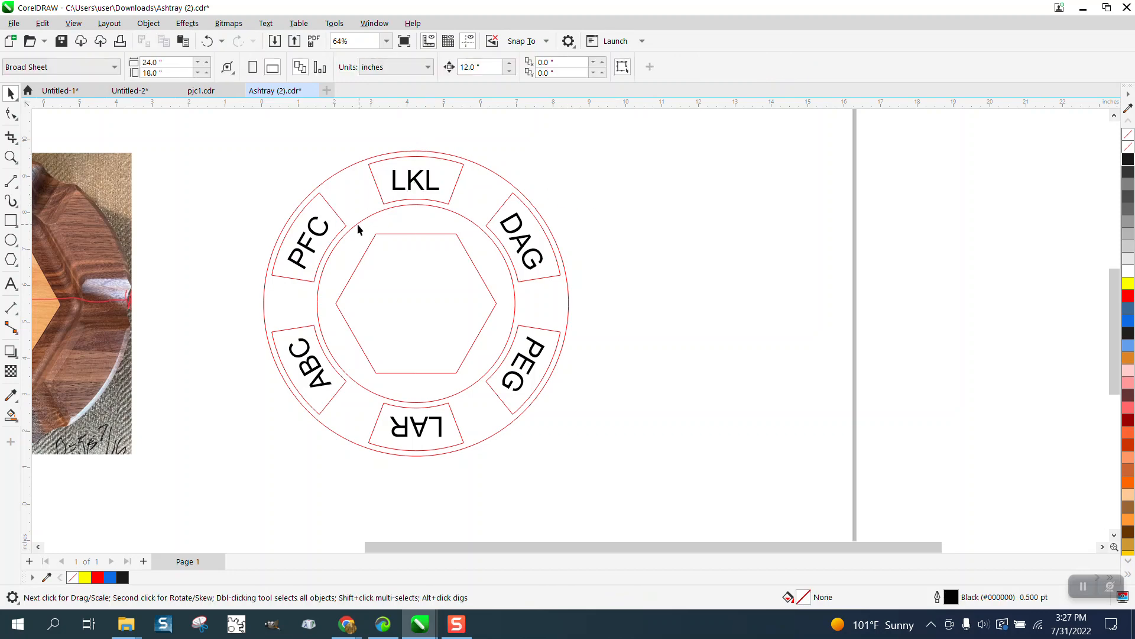
Move the PFC text out of its segment to the blank area beside the ring and set its rotation to 0 degrees
{"action": "left_click_drag", "start_coordinate": [327, 232], "coordinate": [715, 248]}
{"action": "left_click", "coordinate": [278, 67]}
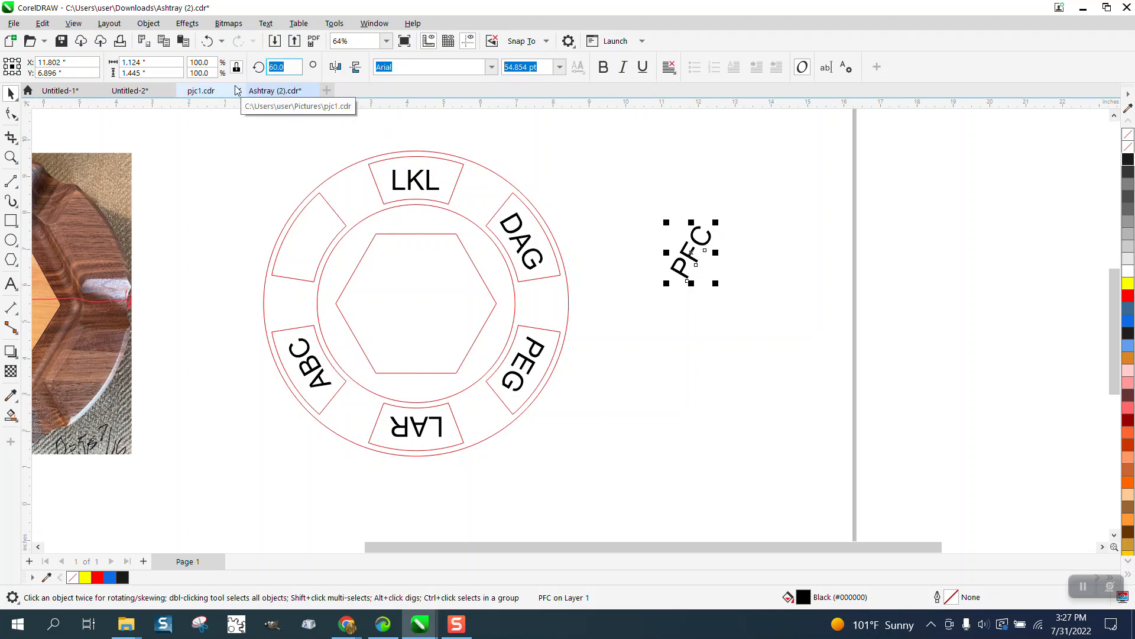
{"action": "type", "text": "0"}
{"action": "key", "text": "Return"}
{"action": "left_click", "coordinate": [637, 318]}
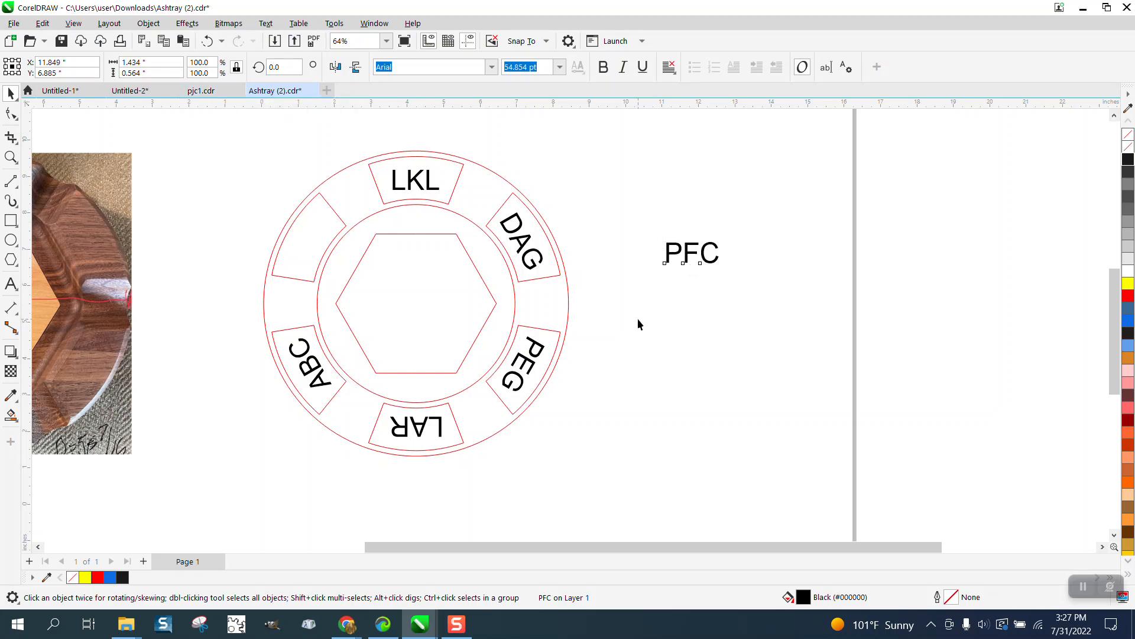
Set the PFC text's rotation to 60 degrees and center it in the empty segment between LKL and ABC
{"action": "left_click", "coordinate": [690, 258]}
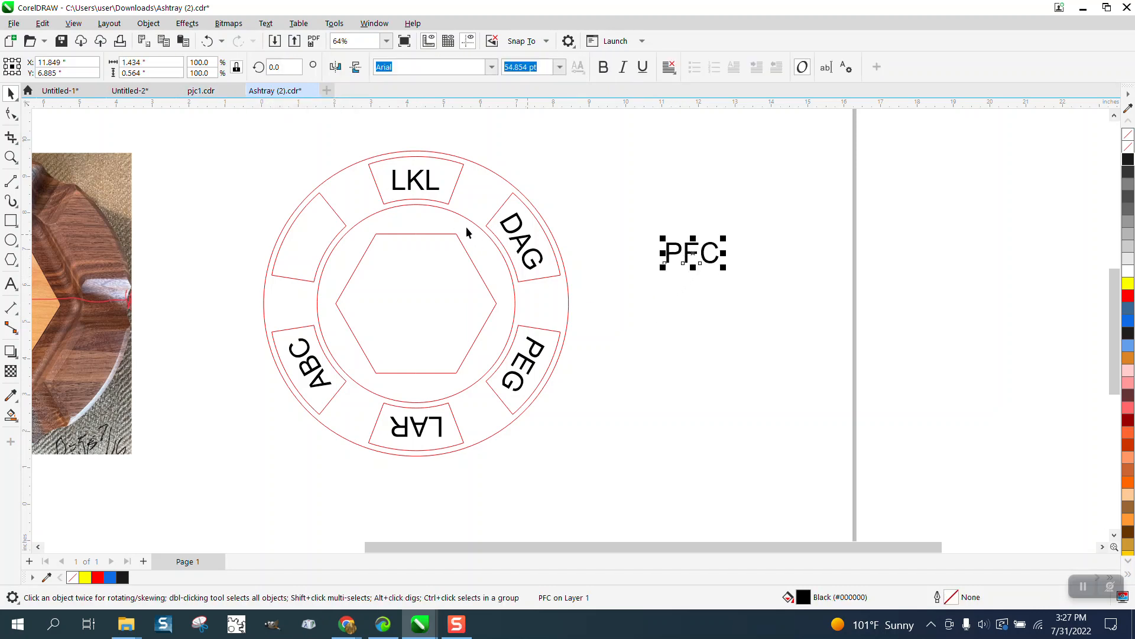
{"action": "left_click", "coordinate": [297, 71]}
{"action": "type", "text": "60"}
{"action": "key", "text": "Return"}
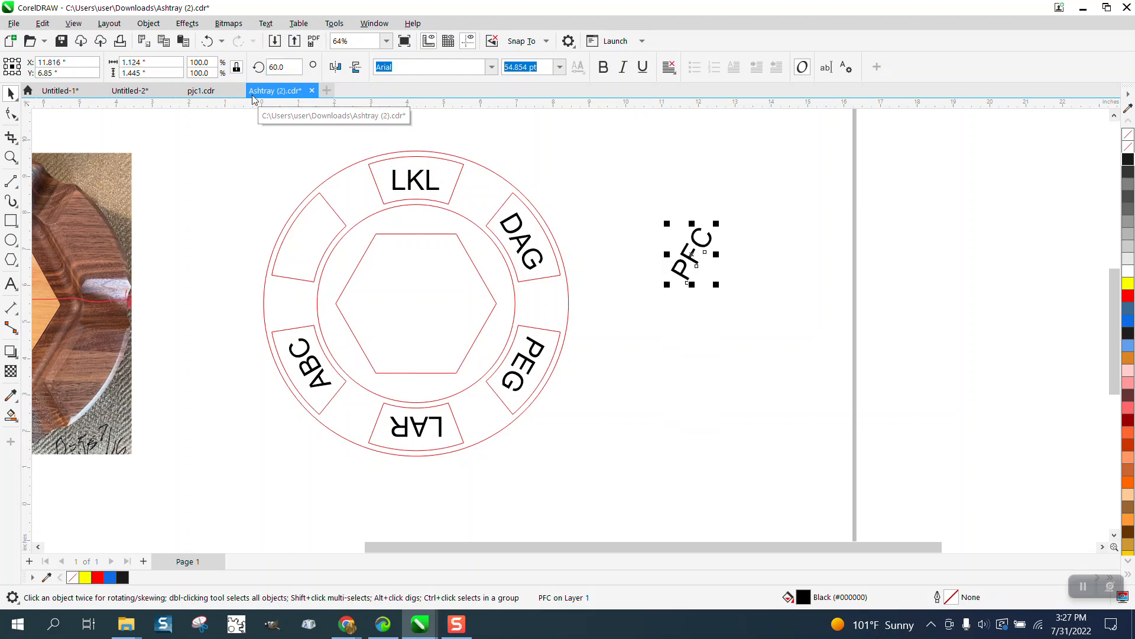
{"action": "left_click", "coordinate": [290, 236], "text": "shift"}
{"action": "key", "text": "e"}
{"action": "key", "text": "c"}
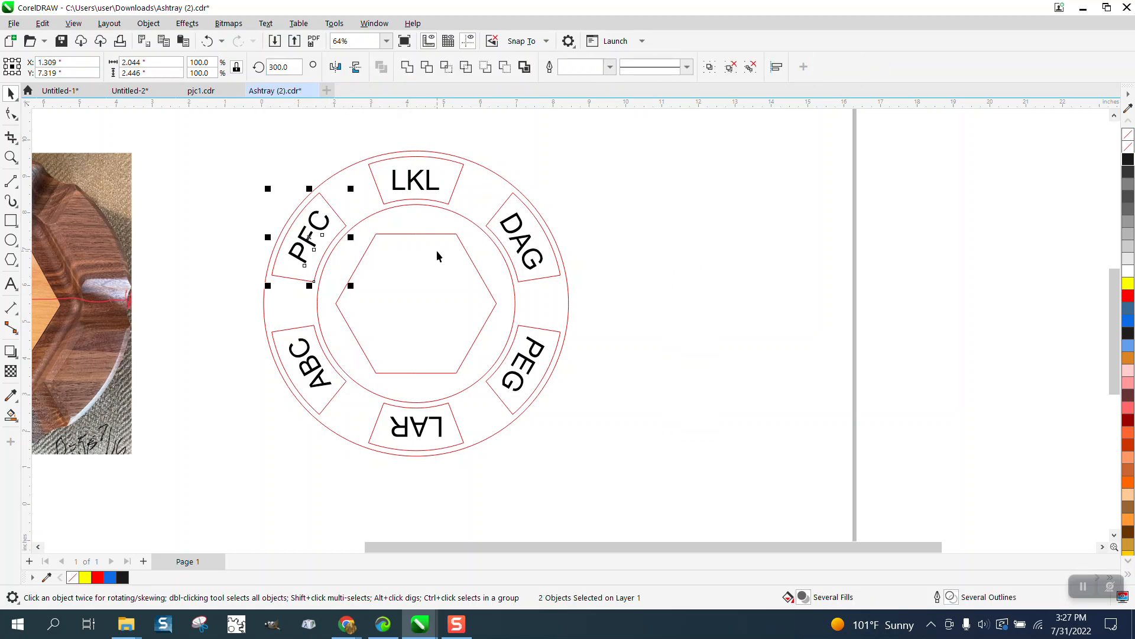
Examine up close how the PFC text sits in its segment, and select the outline around LKL
{"action": "left_click", "coordinate": [11, 157]}
{"action": "left_click_drag", "start_coordinate": [188, 182], "coordinate": [431, 339]}
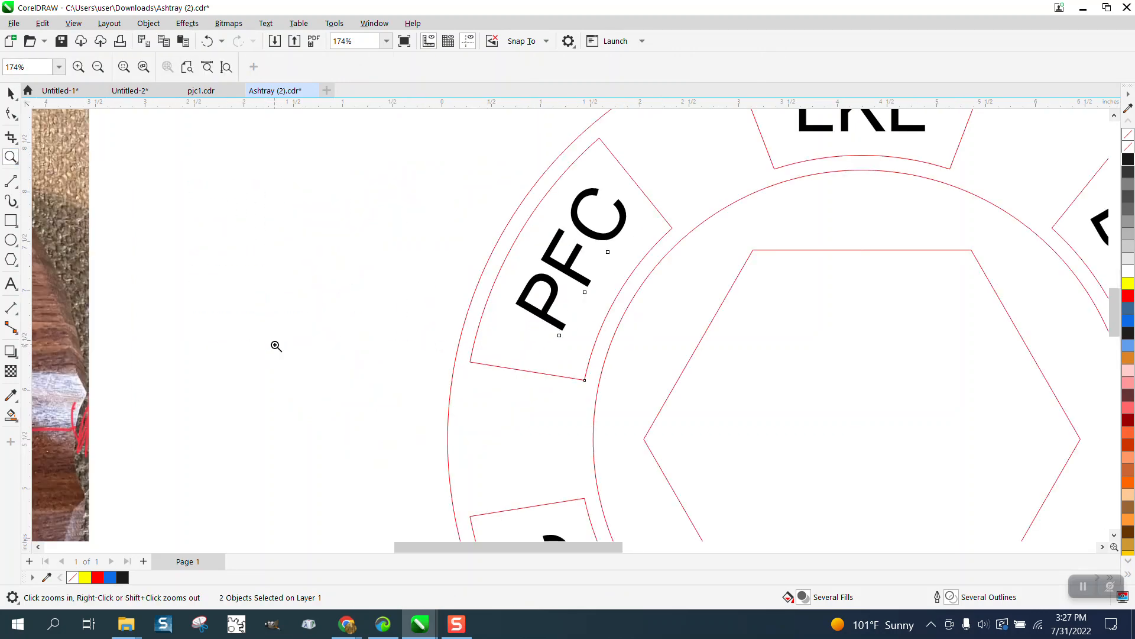
{"action": "left_click", "coordinate": [9, 94]}
{"action": "scroll", "coordinate": [36, 320], "scroll_direction": "down", "scroll_amount": 4}
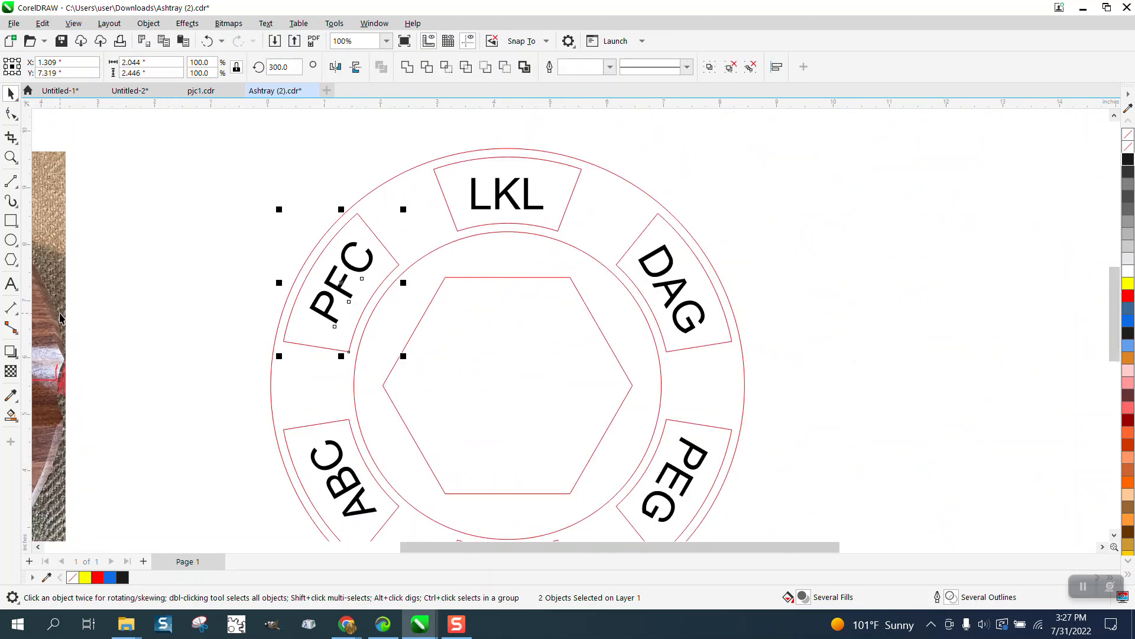
{"action": "scroll", "coordinate": [60, 319], "scroll_direction": "down", "scroll_amount": 1}
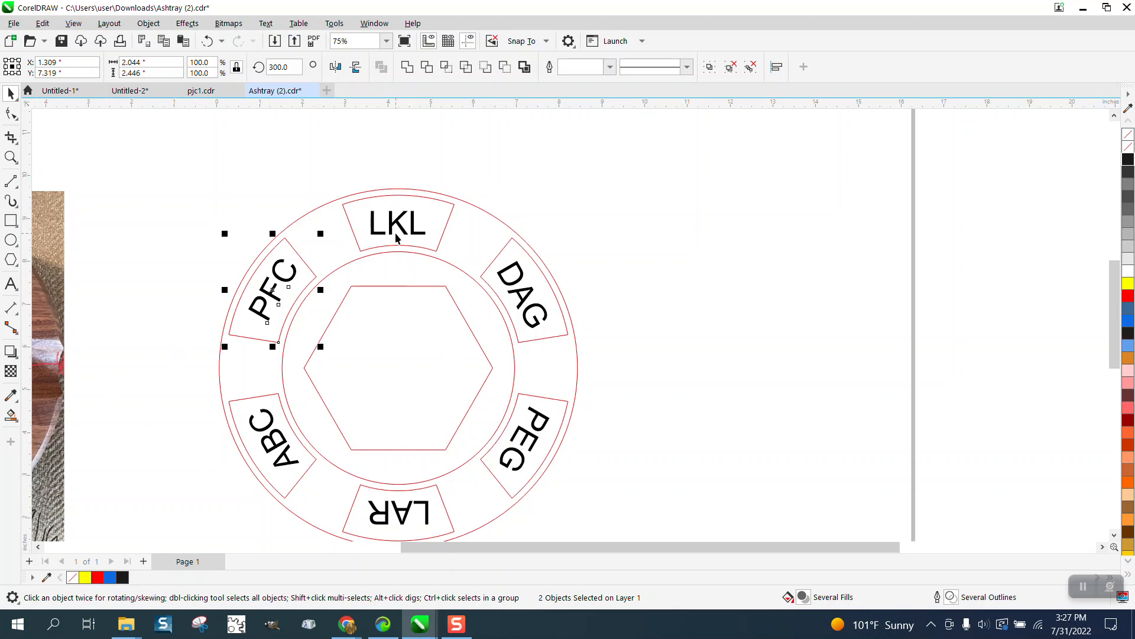
{"action": "left_click", "coordinate": [479, 196]}
{"action": "left_click", "coordinate": [445, 233]}
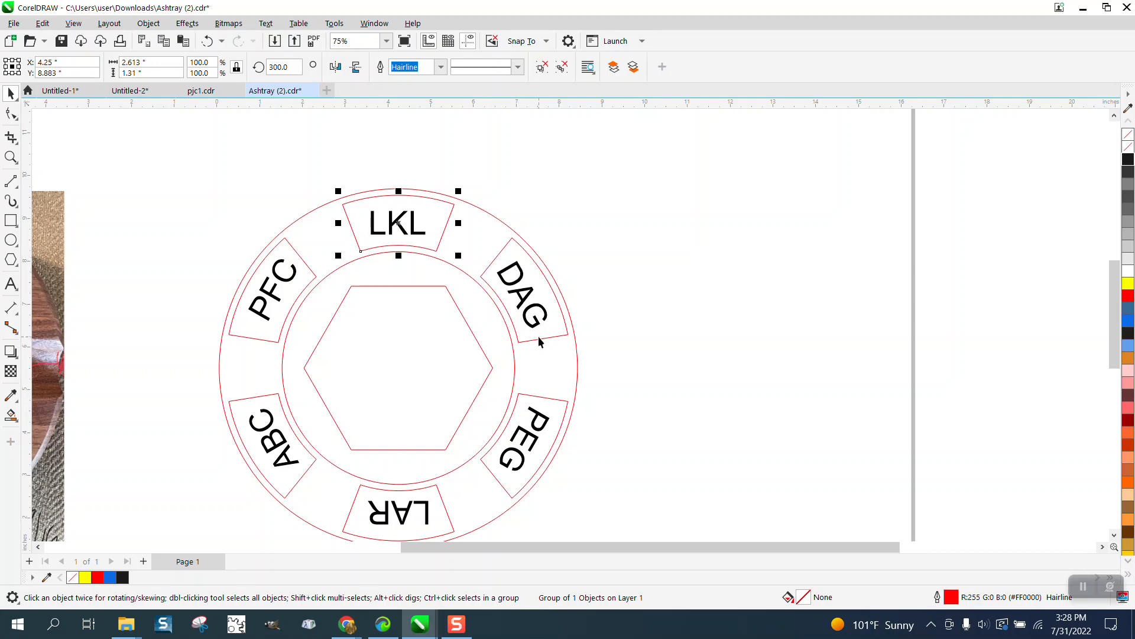
Compare the wooden ashtray photo's cutouts and center hexagon with the drawn ring and its initials
{"action": "scroll", "coordinate": [540, 342], "scroll_direction": "down", "scroll_amount": 1}
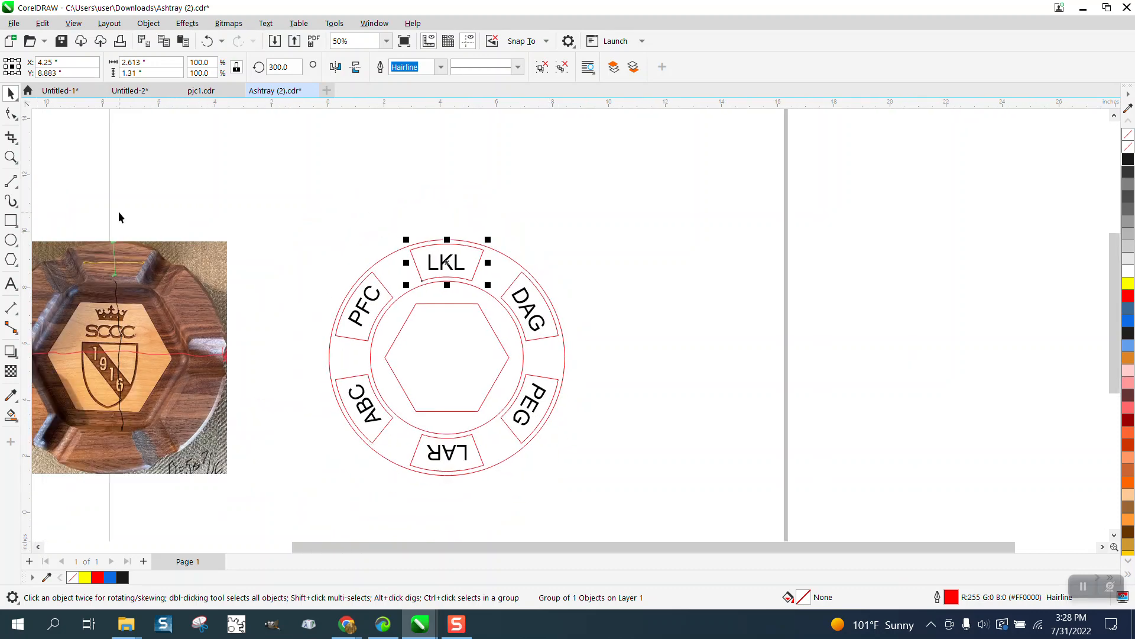
{"action": "left_click", "coordinate": [11, 157]}
{"action": "right_click", "coordinate": [244, 287]}
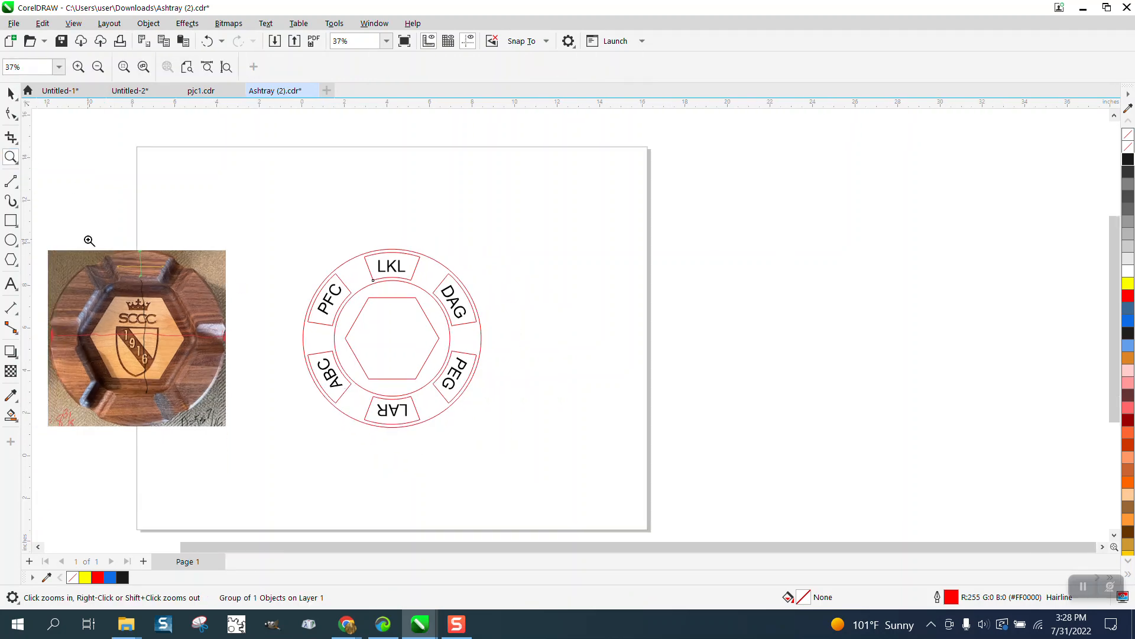
{"action": "left_click", "coordinate": [134, 343]}
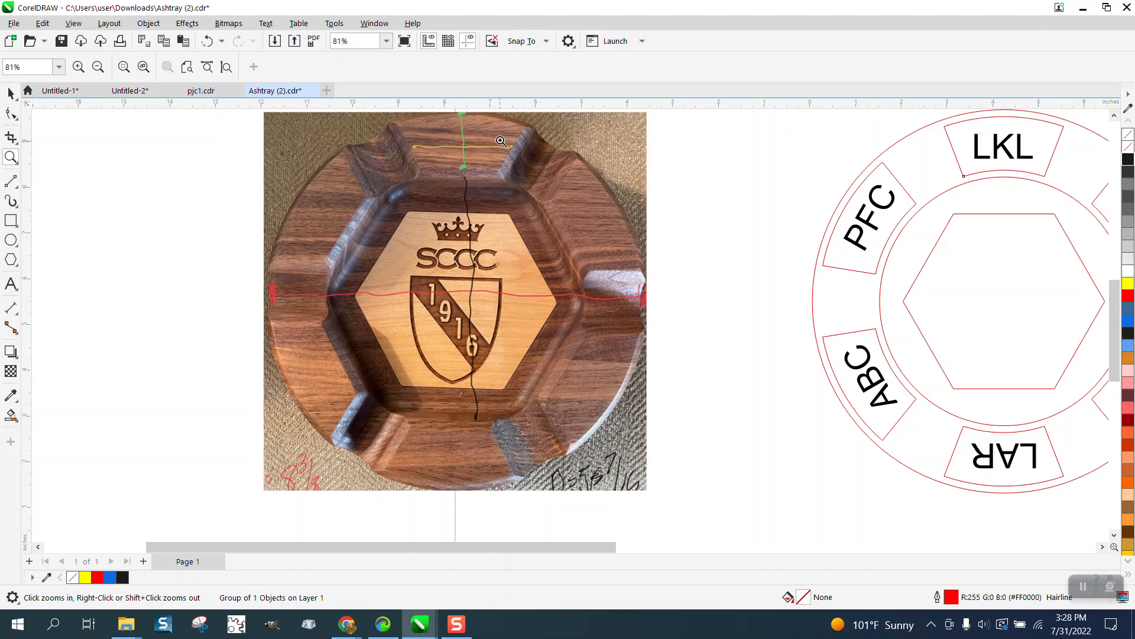
{"action": "scroll", "coordinate": [448, 269], "scroll_direction": "down", "scroll_amount": 2}
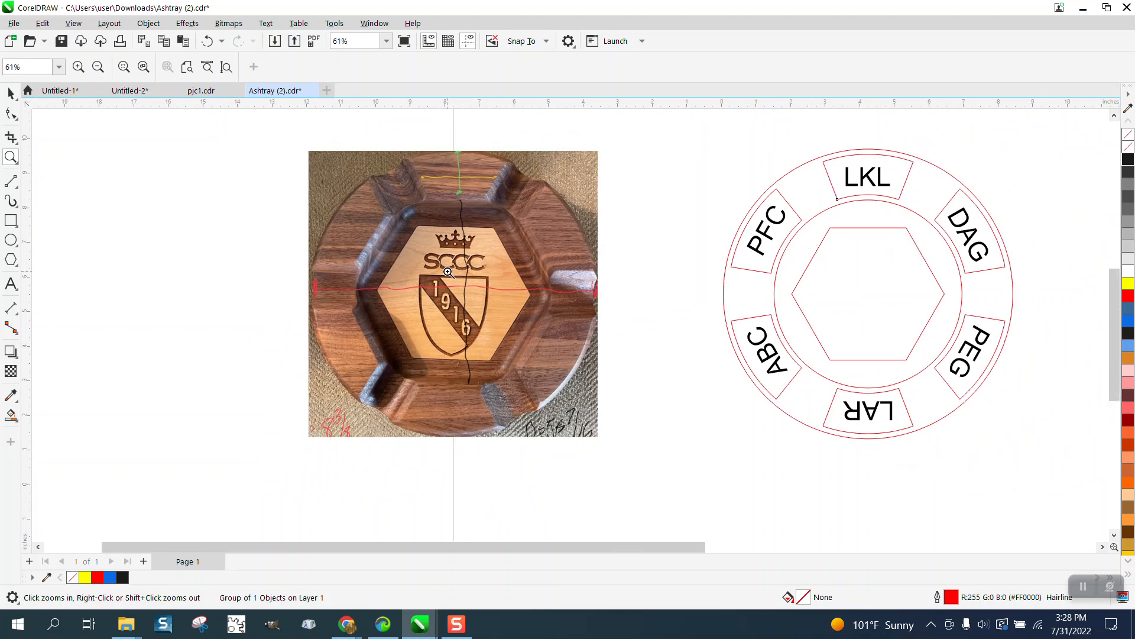
{"action": "left_click", "coordinate": [16, 162]}
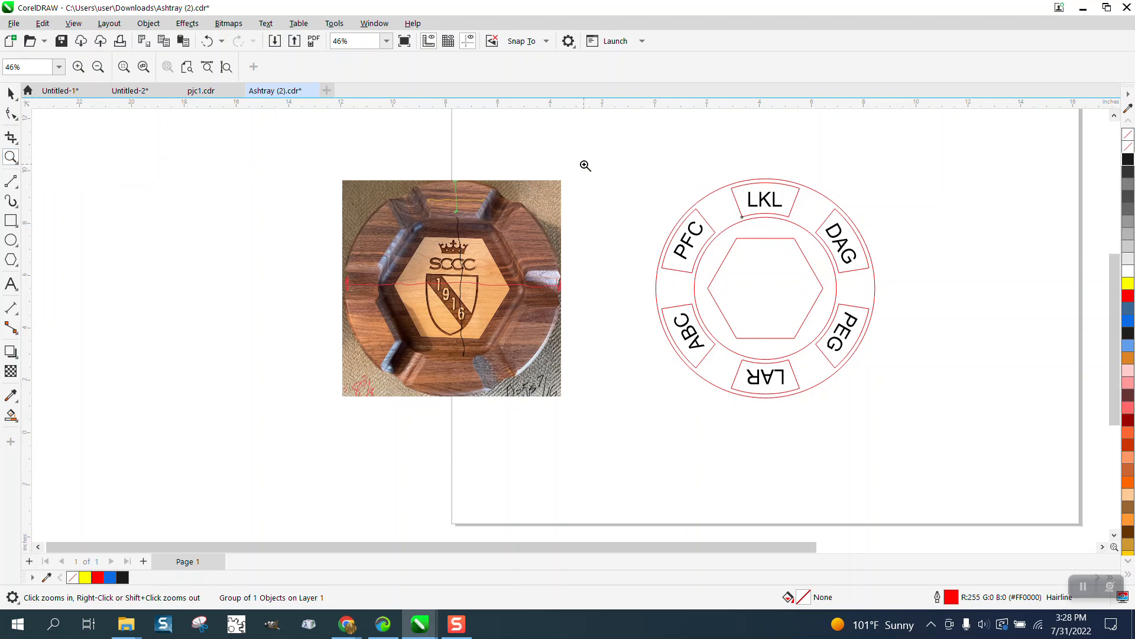
{"action": "left_click_drag", "start_coordinate": [605, 184], "coordinate": [979, 427]}
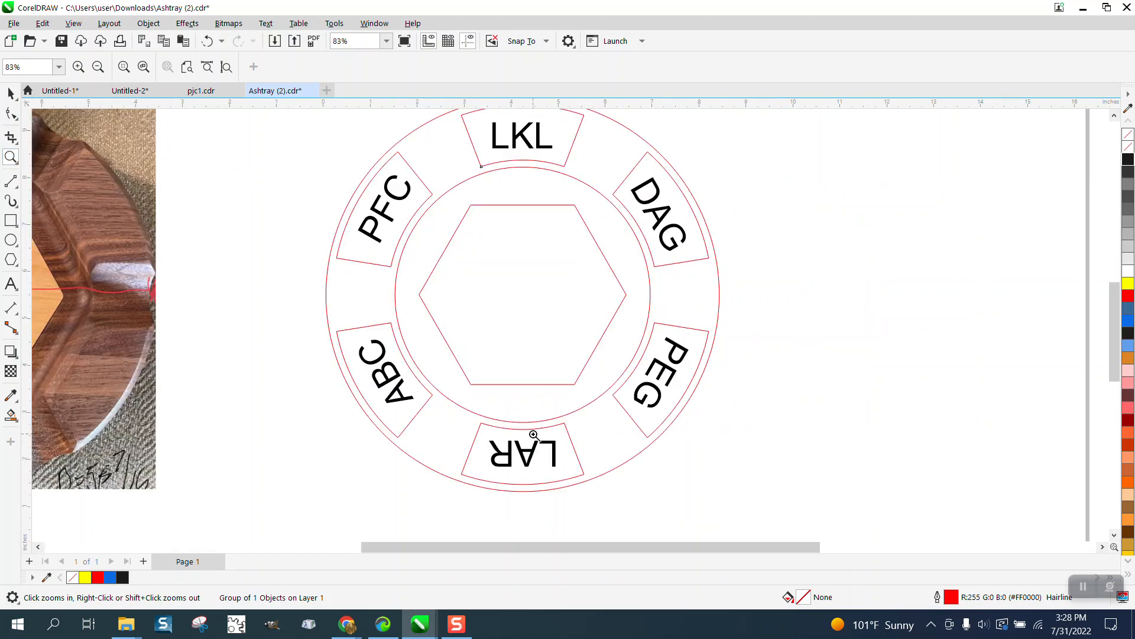